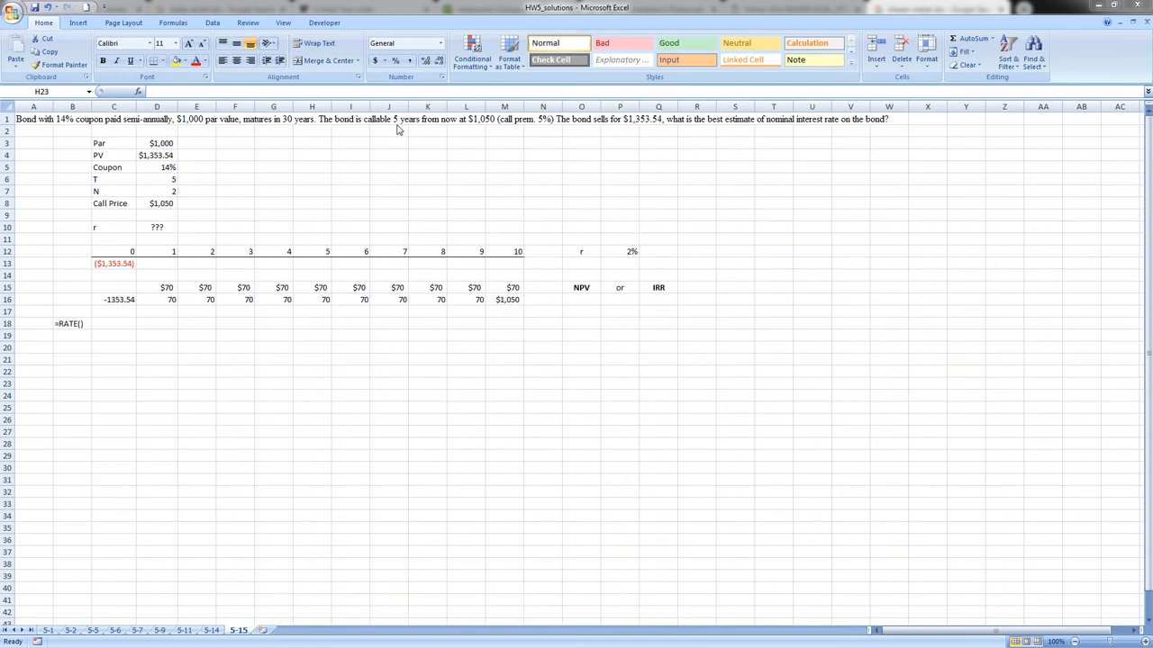
drag(160, 252, 516, 254)
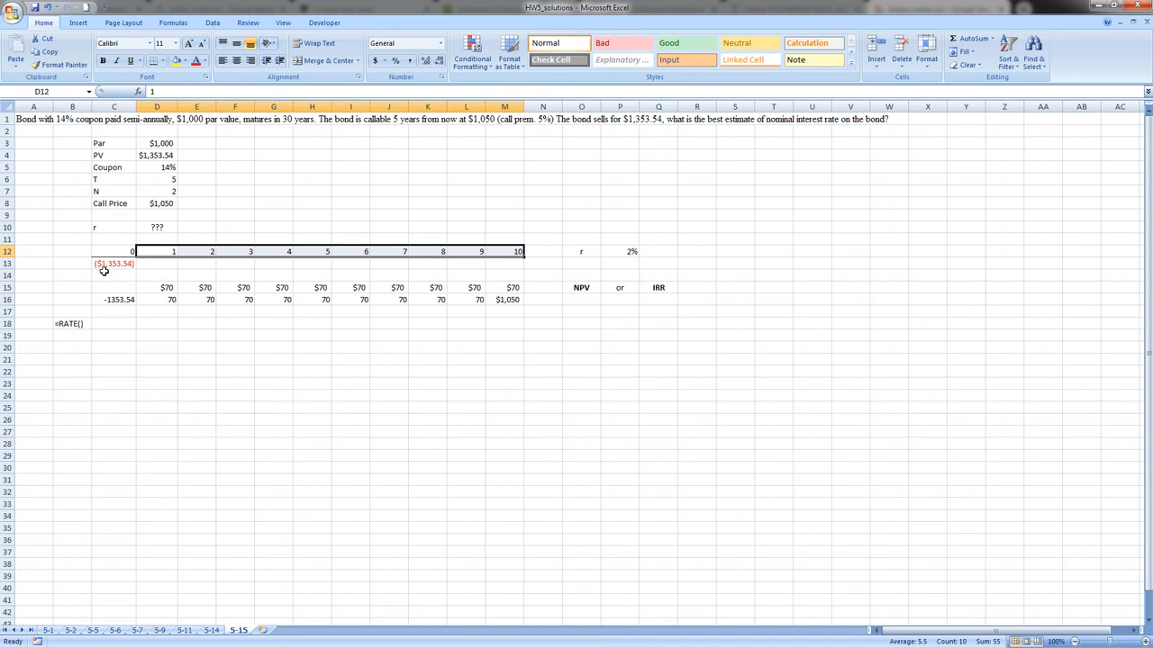
click(151, 288)
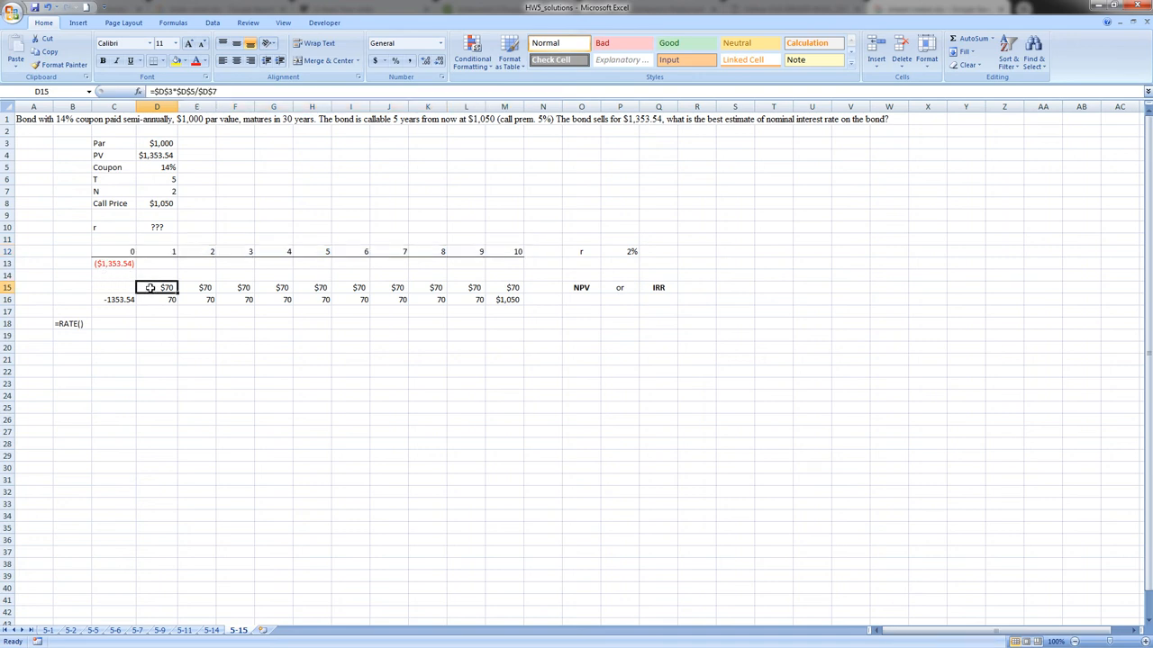
drag(151, 287, 214, 287)
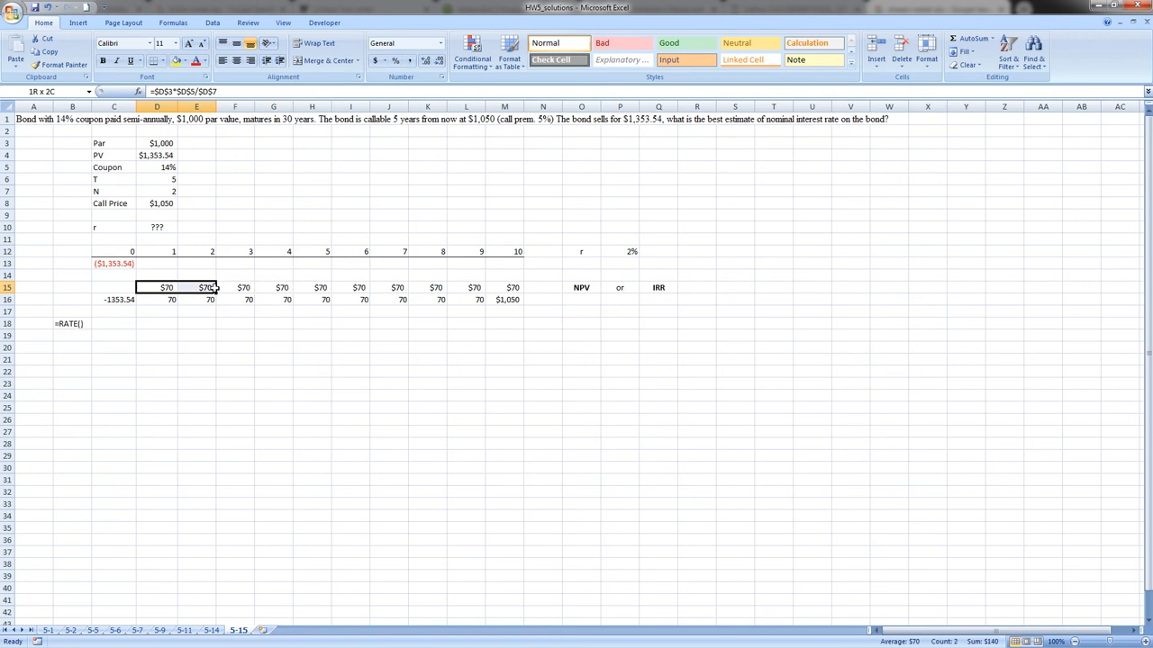
drag(213, 287, 516, 288)
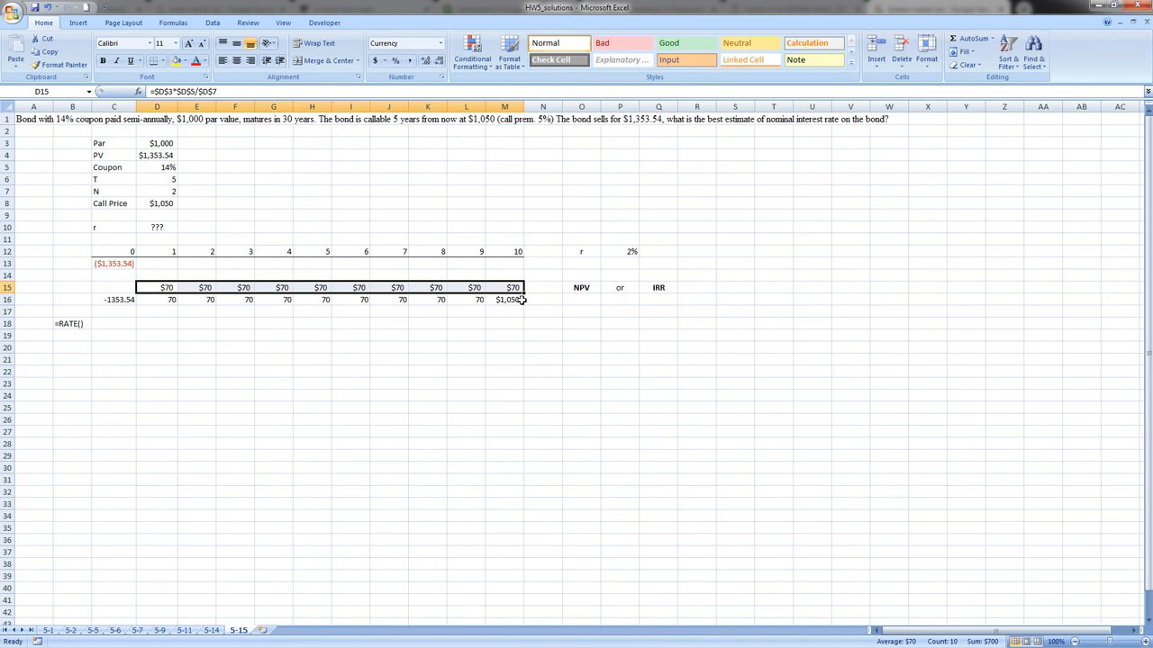
Add the final $70 coupon in M15 to the call price in M16, making its formula =D8+M15
click(518, 300)
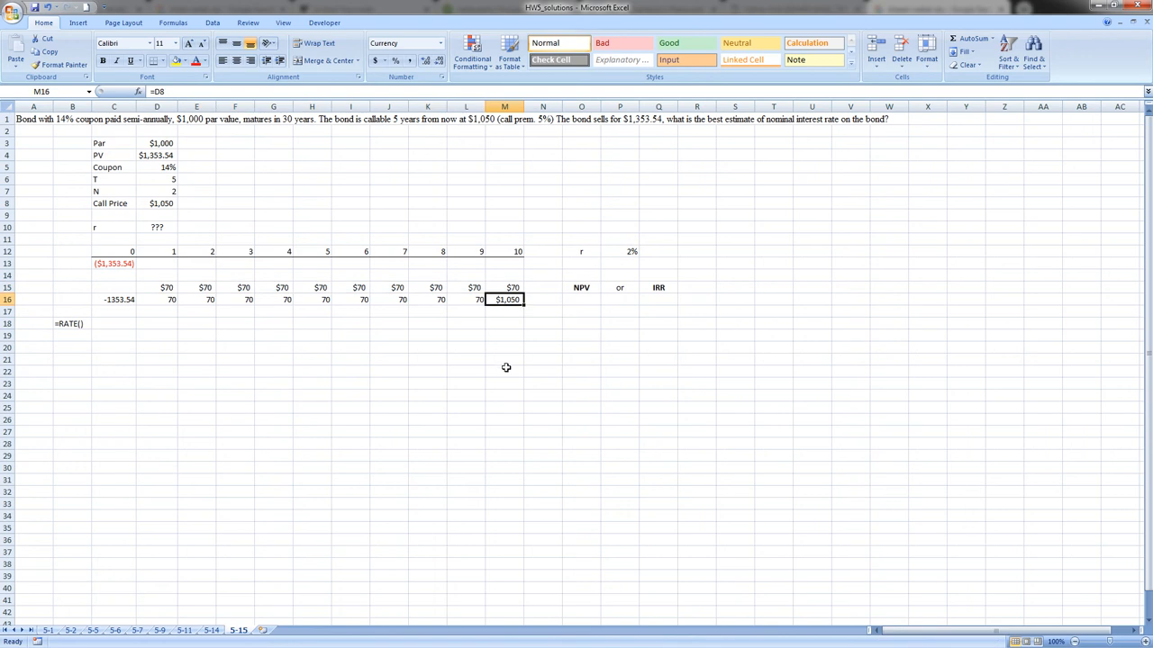
double_click(504, 299)
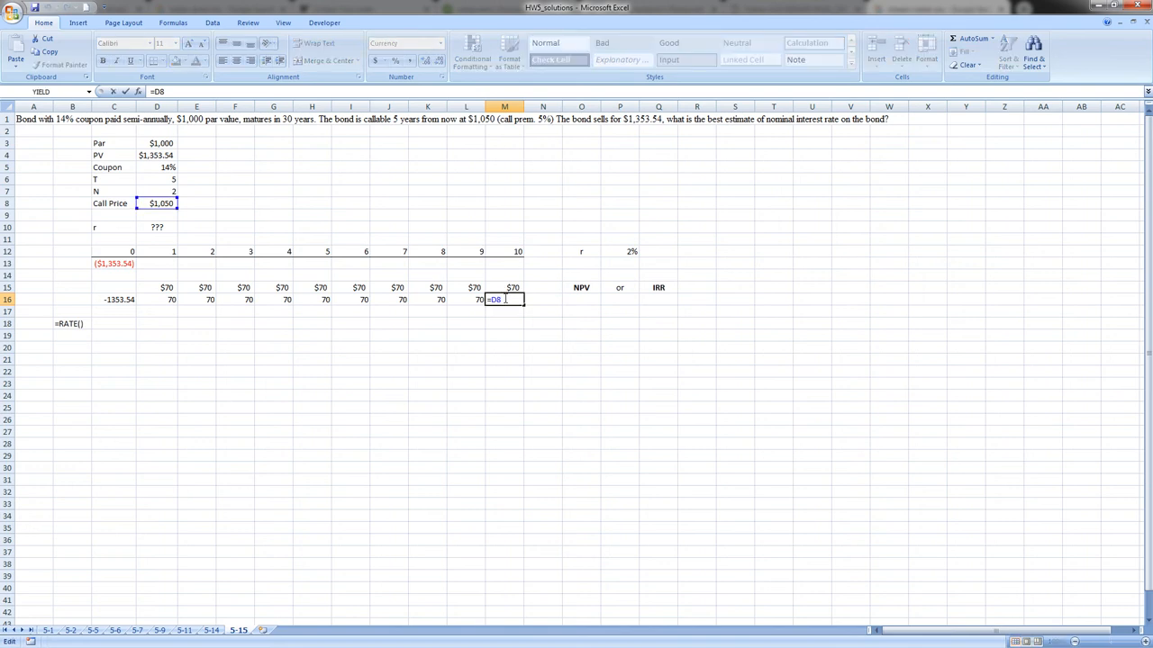
text(+)
click(504, 286)
key(Return)
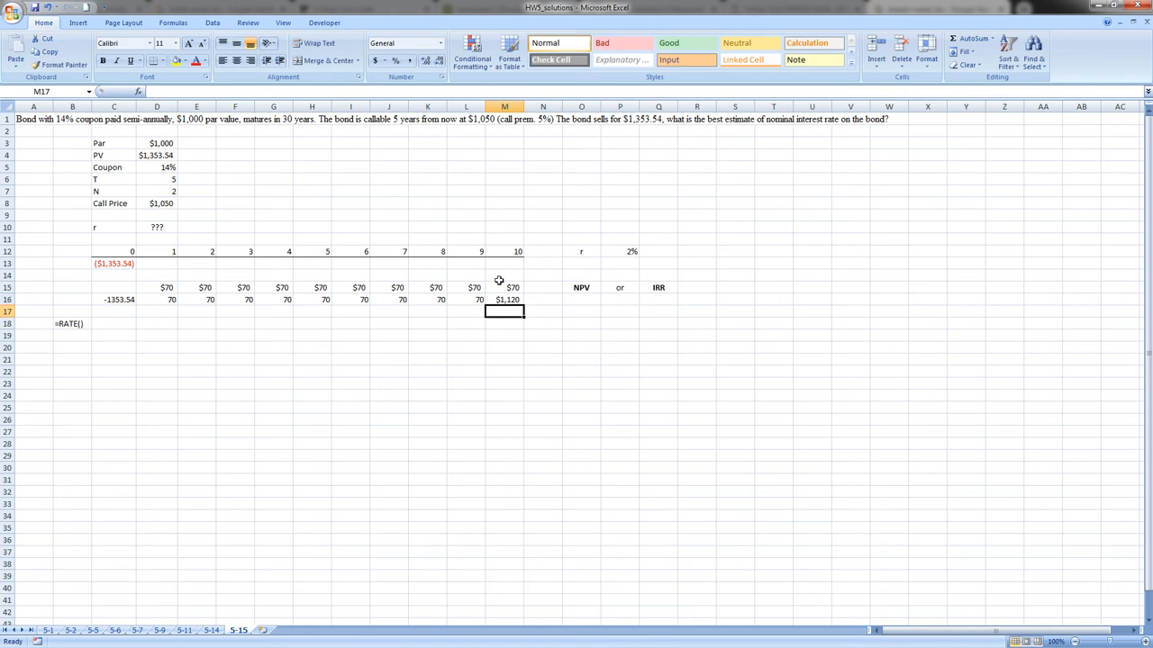
key(Up)
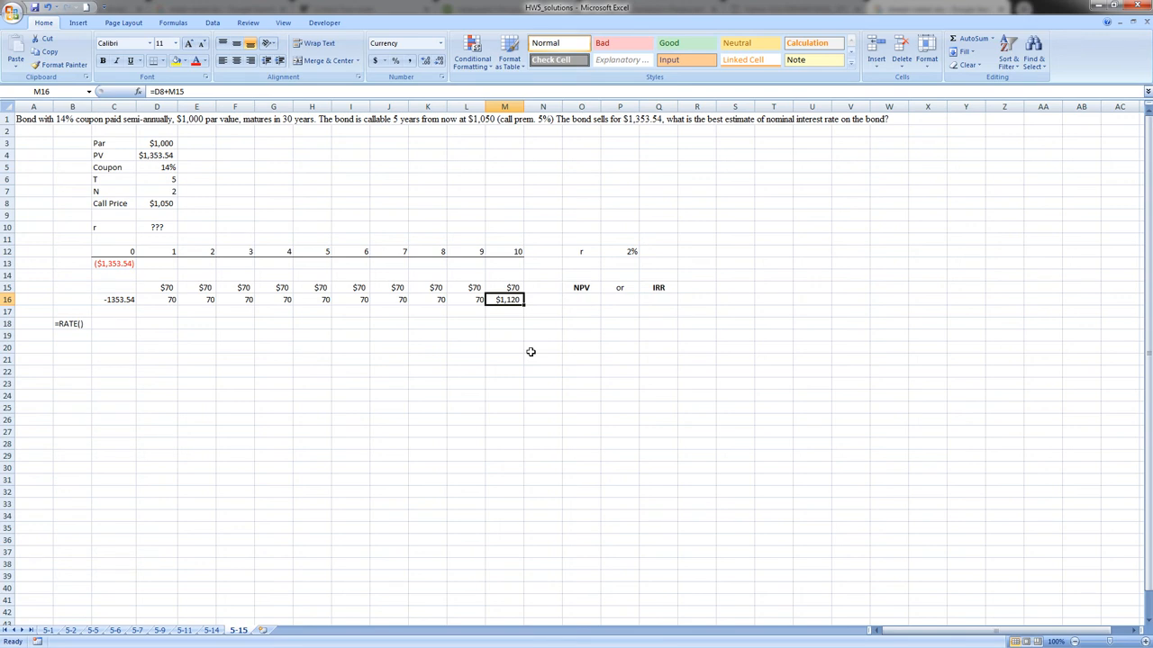
Enter =NPV(P12,D16:M16)+C16 in O16 to calculate the bond's net present value, and check the formula's references
click(580, 301)
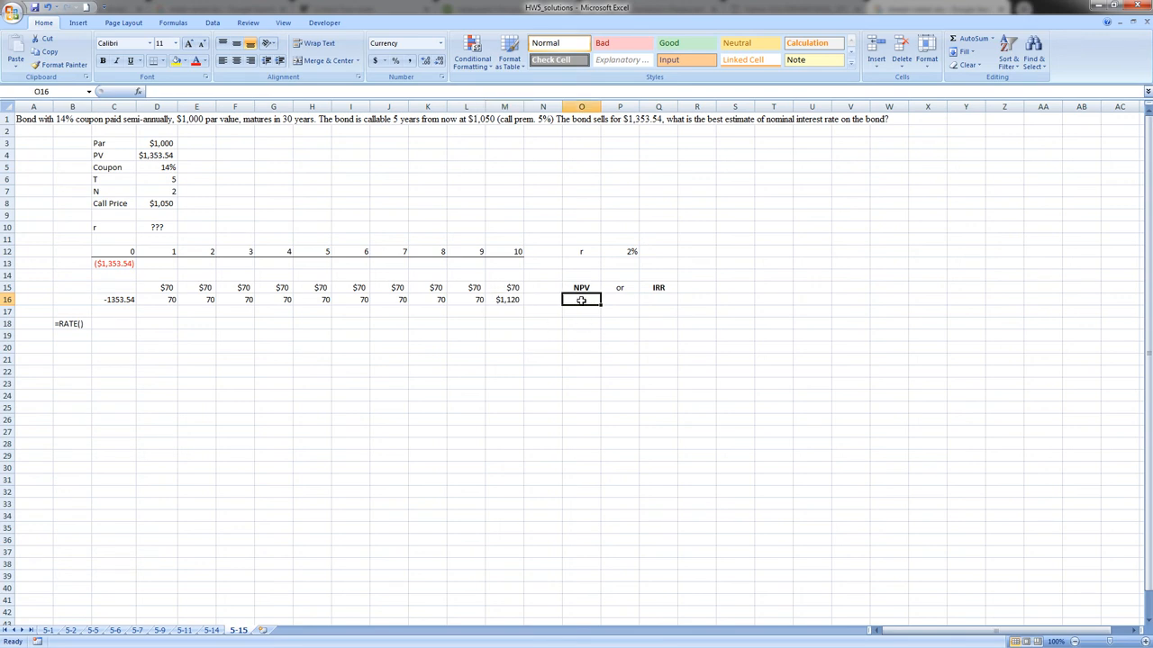
text(=NPV()
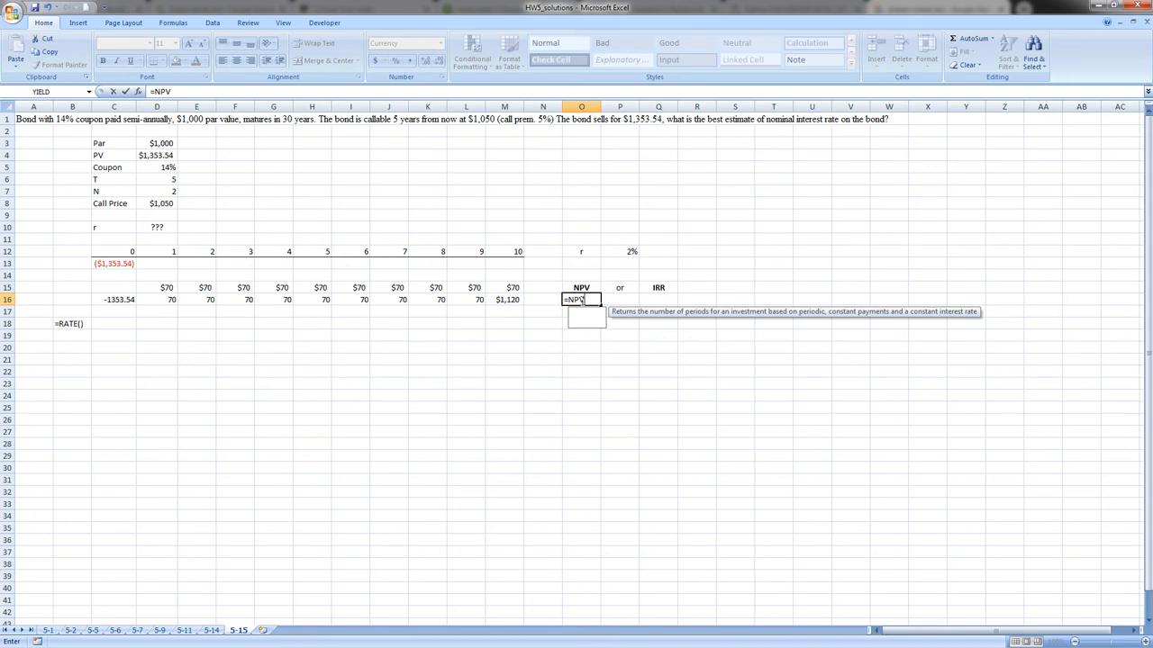
click(634, 252)
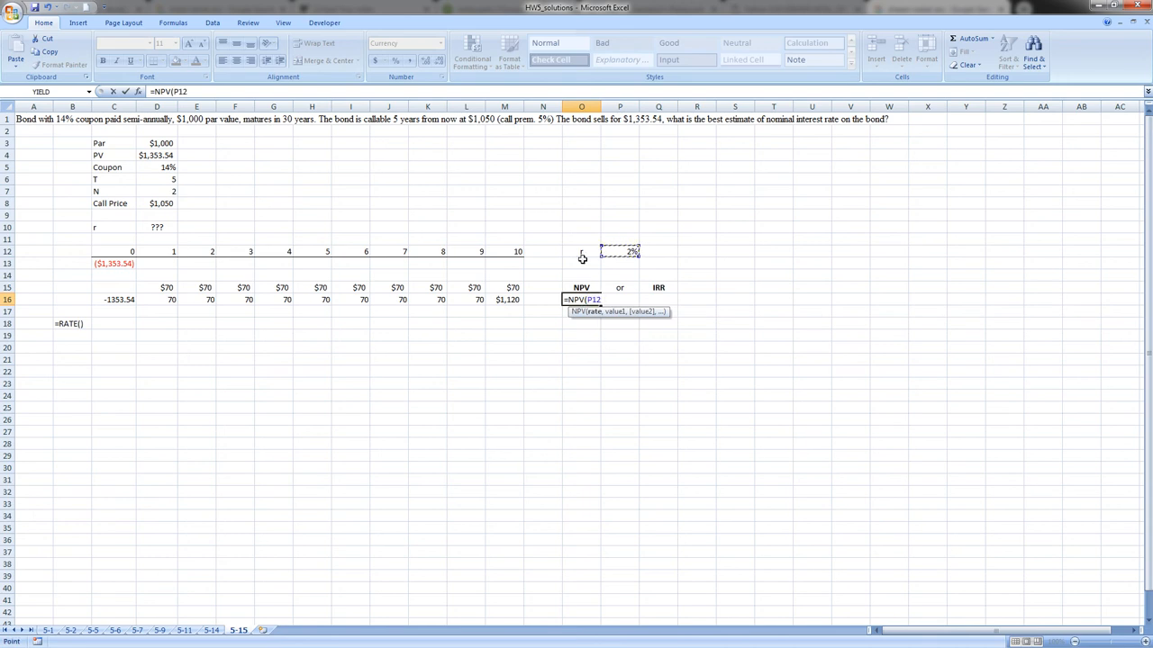
text(,)
click(506, 299)
drag(427, 299, 173, 299)
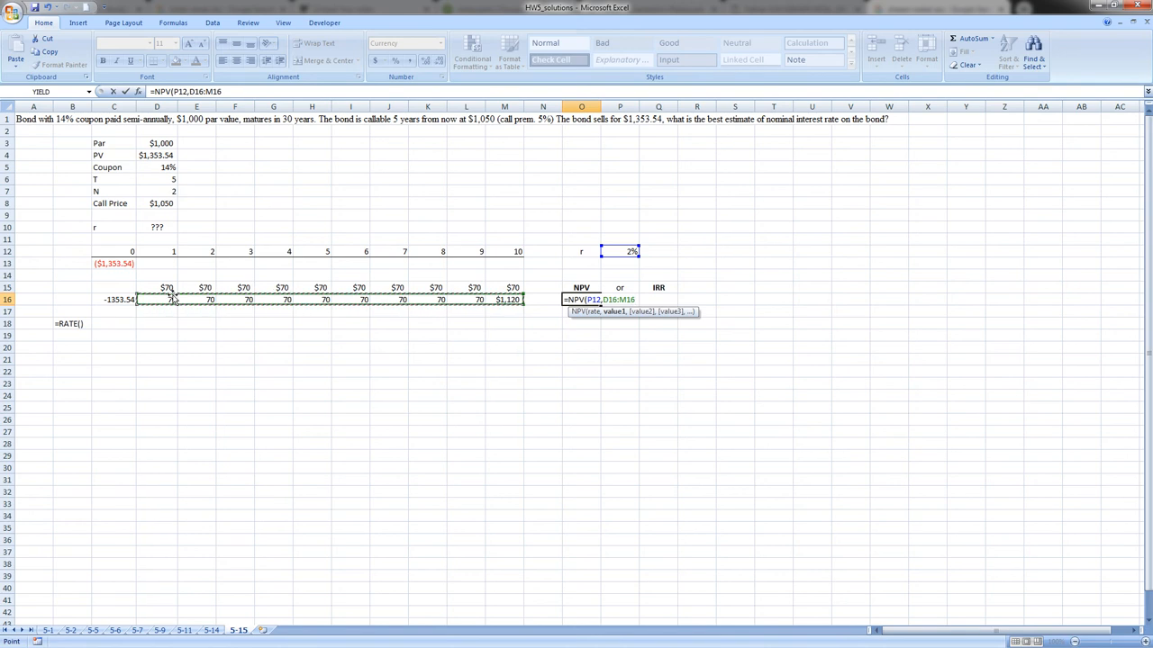
text())
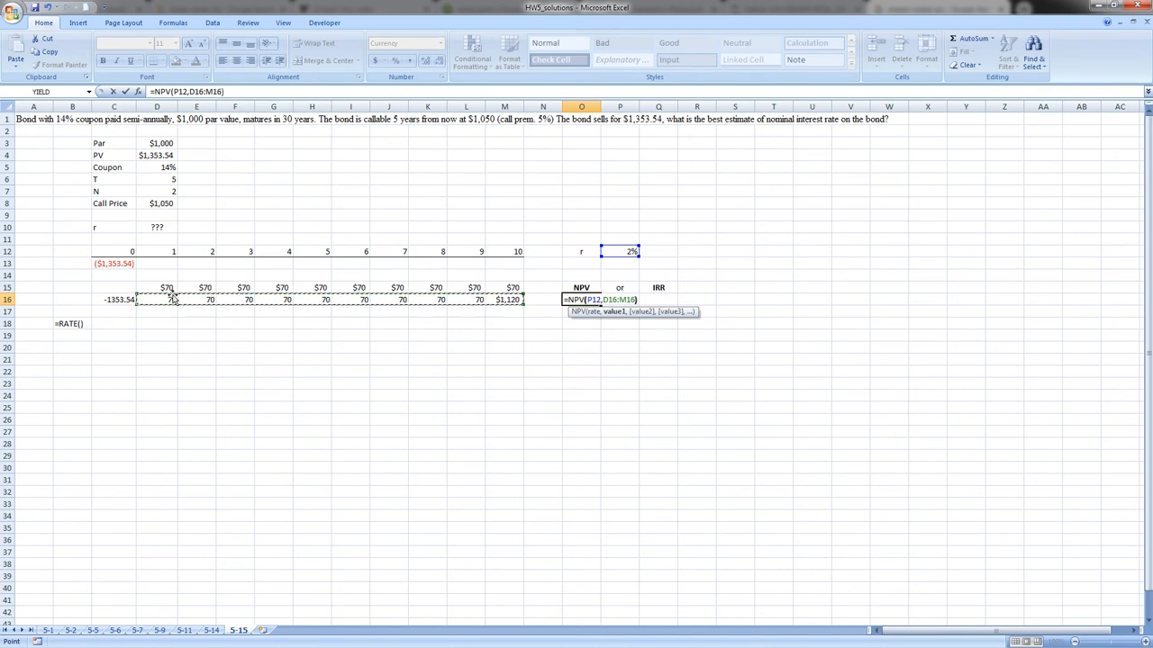
text(+)
click(116, 300)
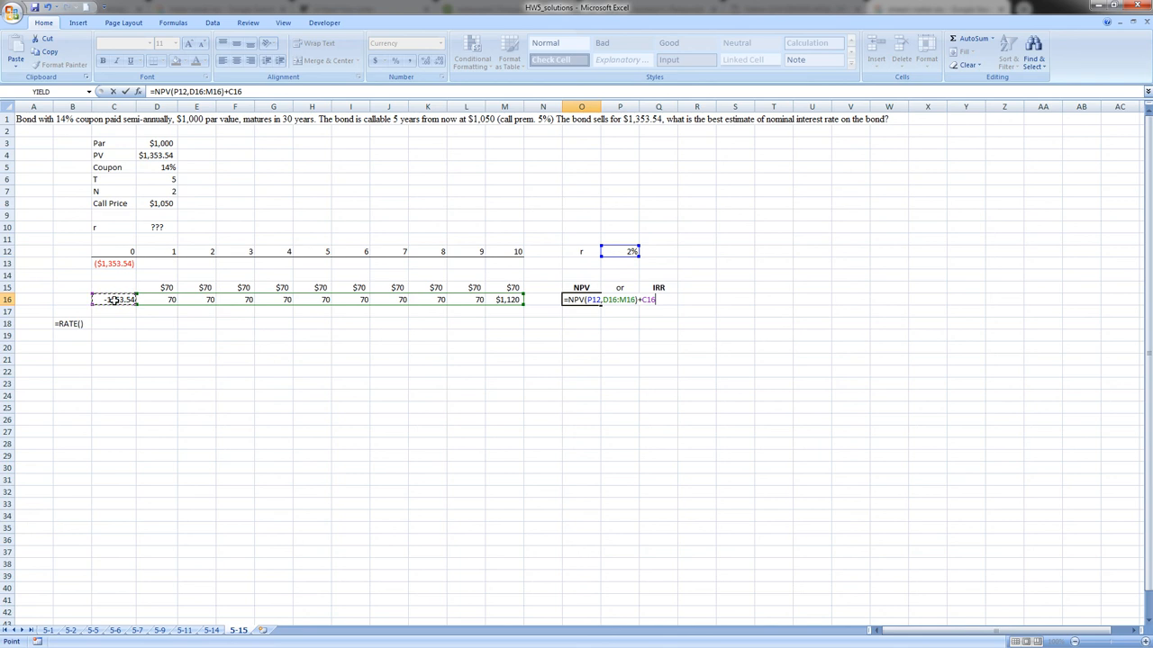
key(Return)
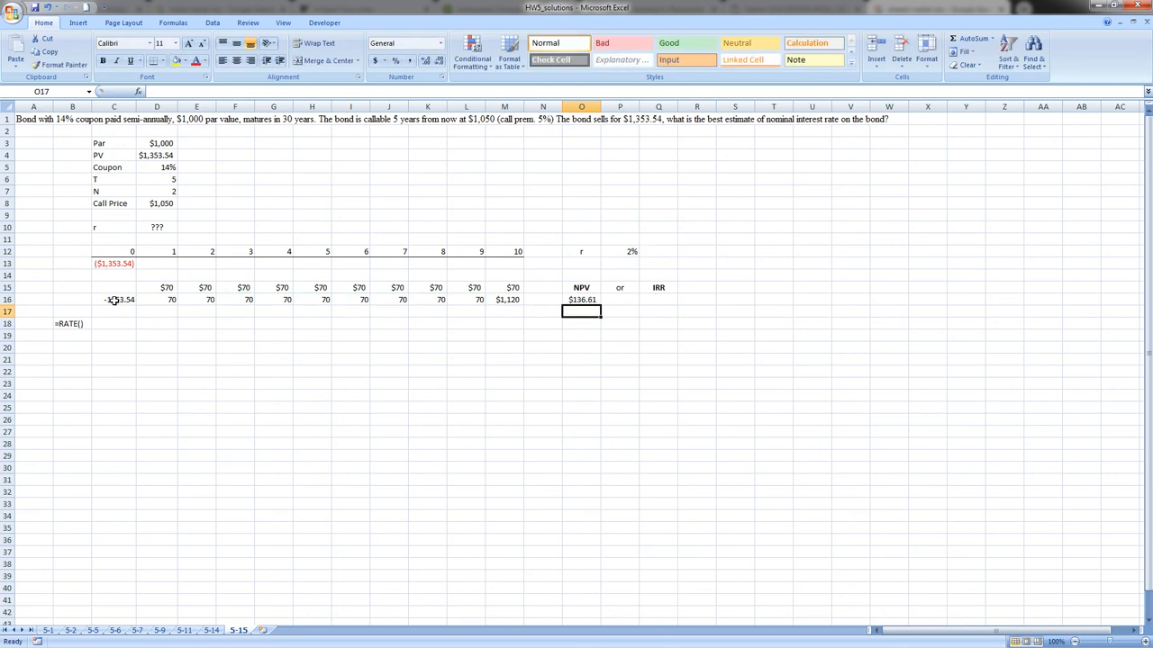
click(574, 299)
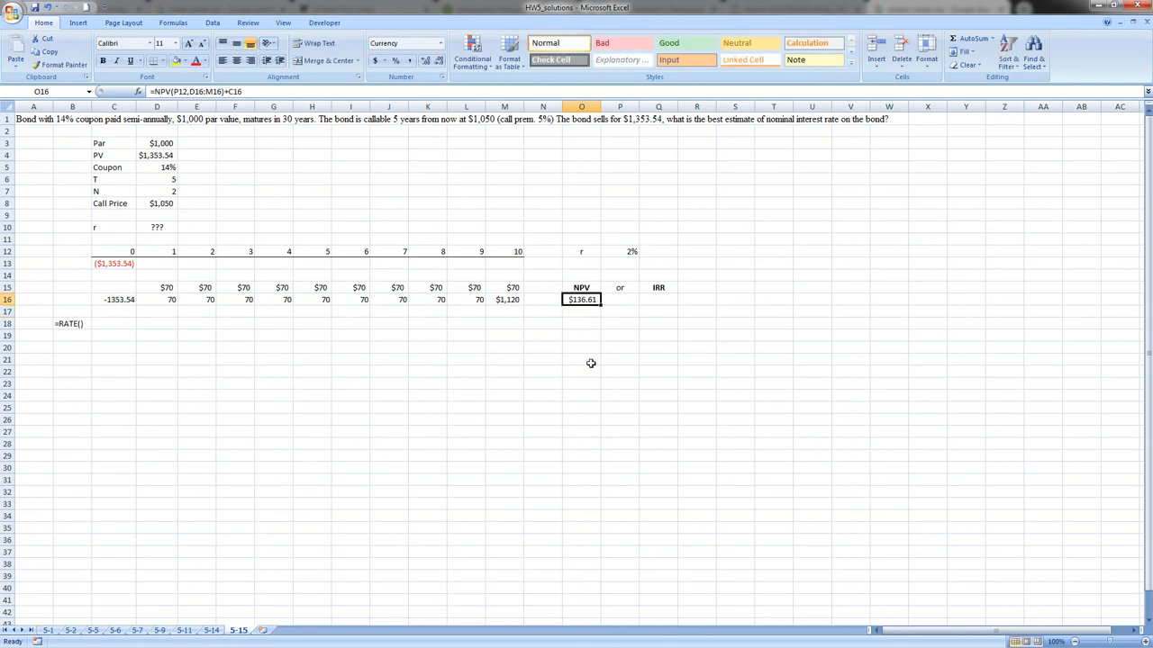
double_click(576, 303)
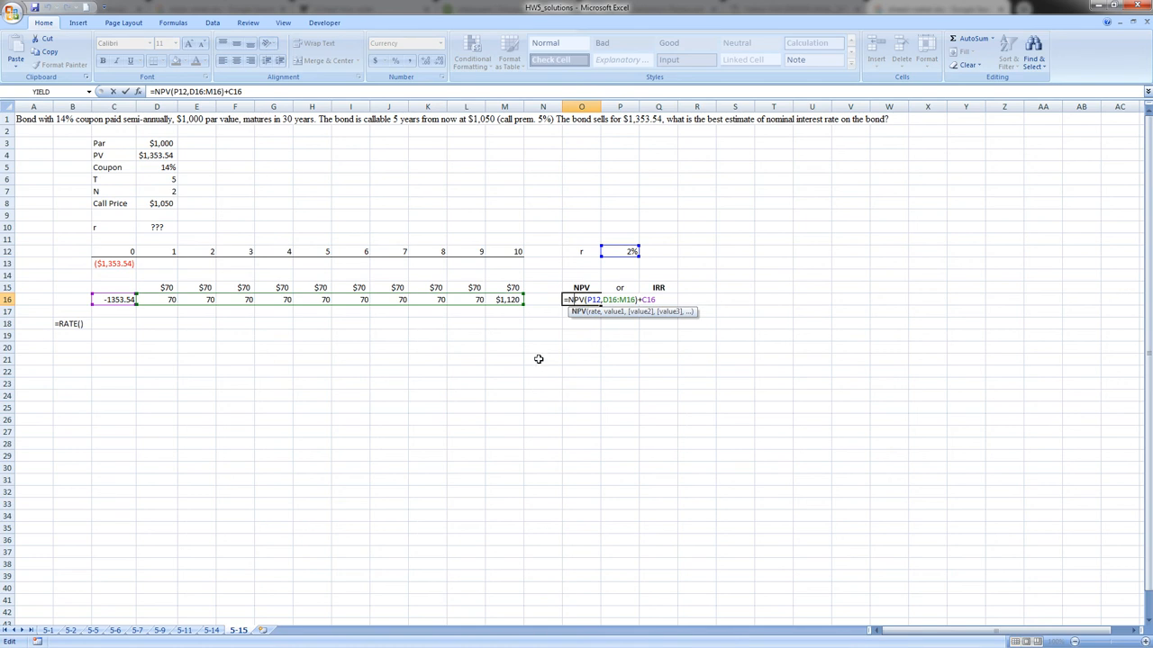
key(Return)
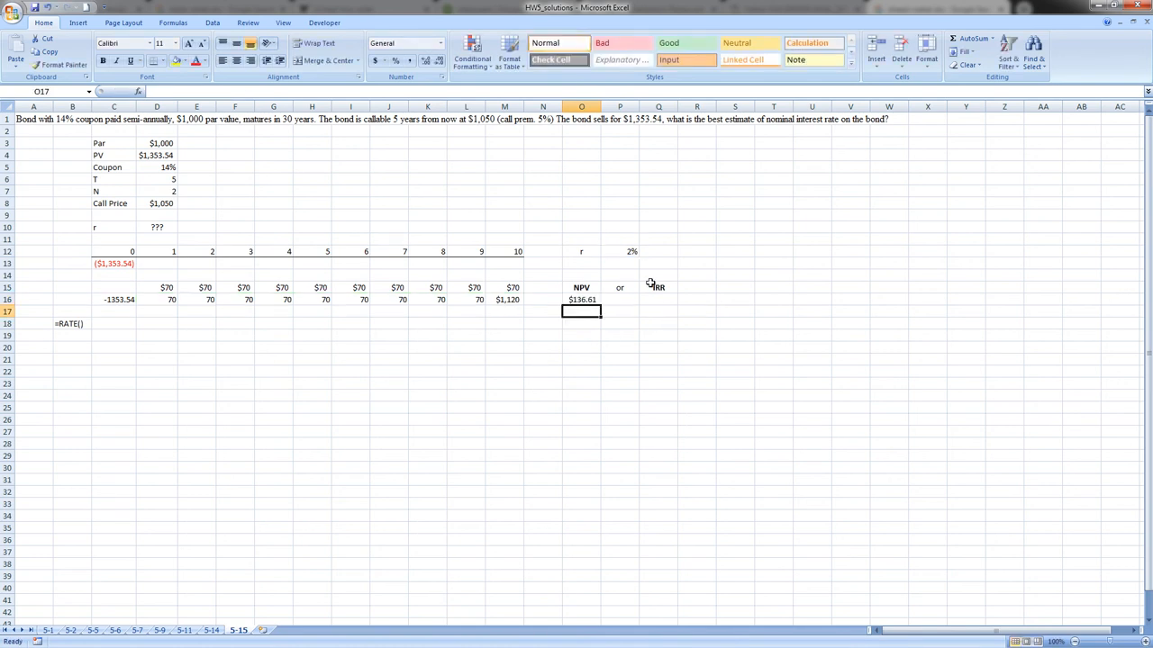
Run Goal Seek to set the NPV in O16 to 0 by changing the rate in P12, and accept the solution
click(598, 297)
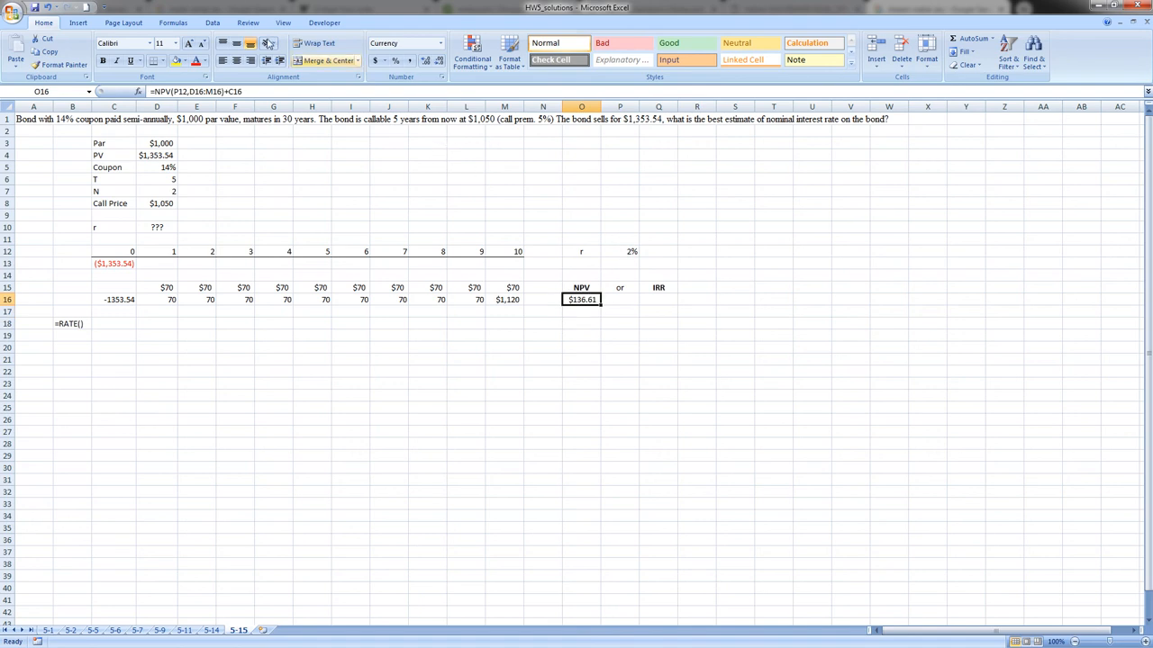
click(213, 22)
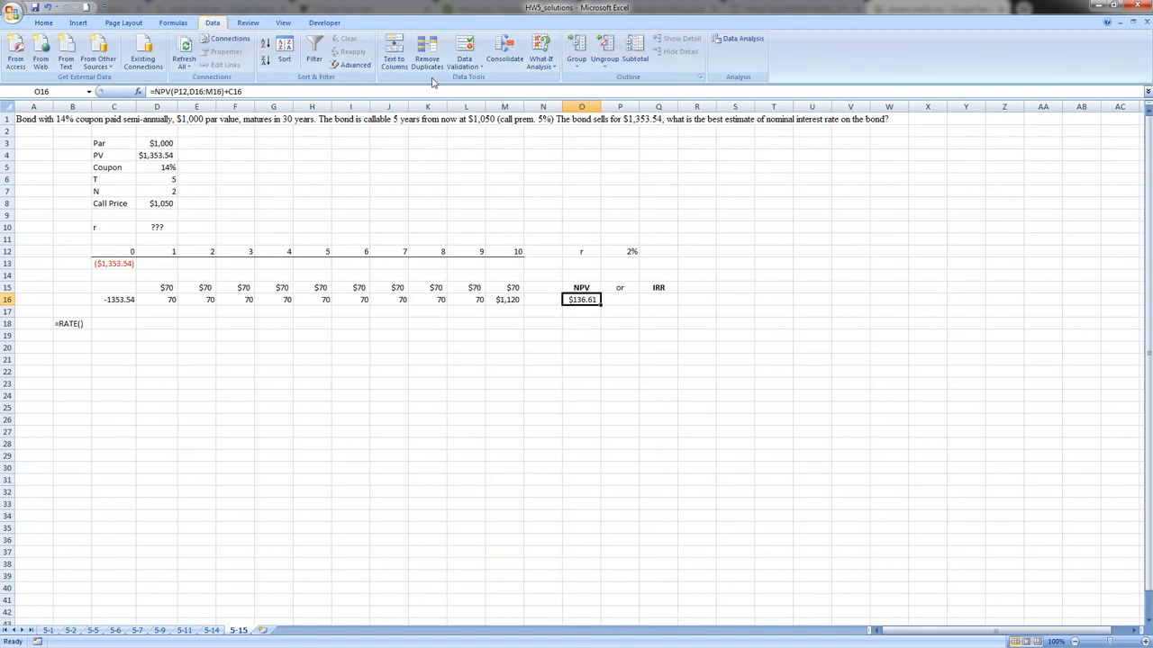
click(547, 64)
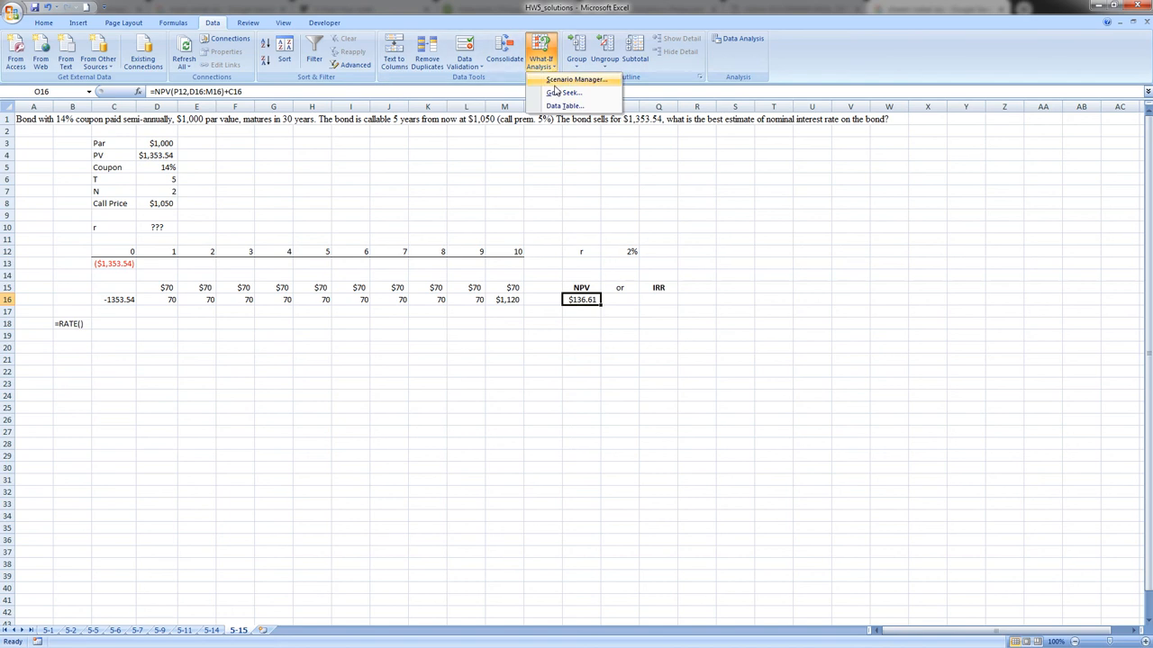
click(558, 95)
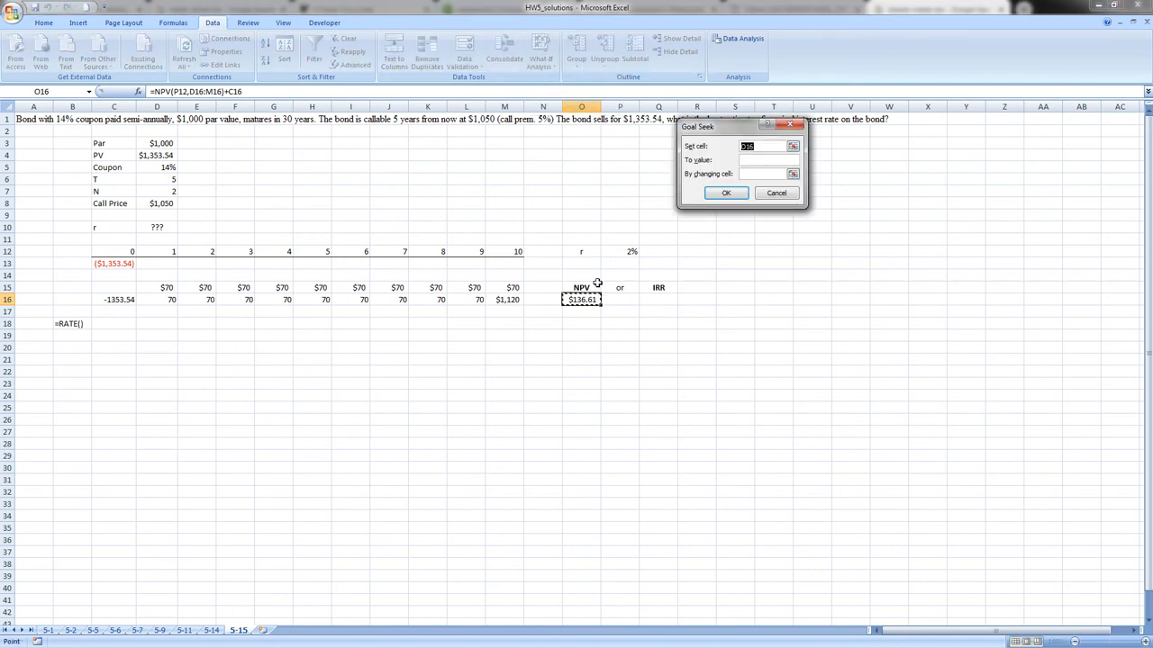
click(749, 161)
click(748, 174)
click(626, 253)
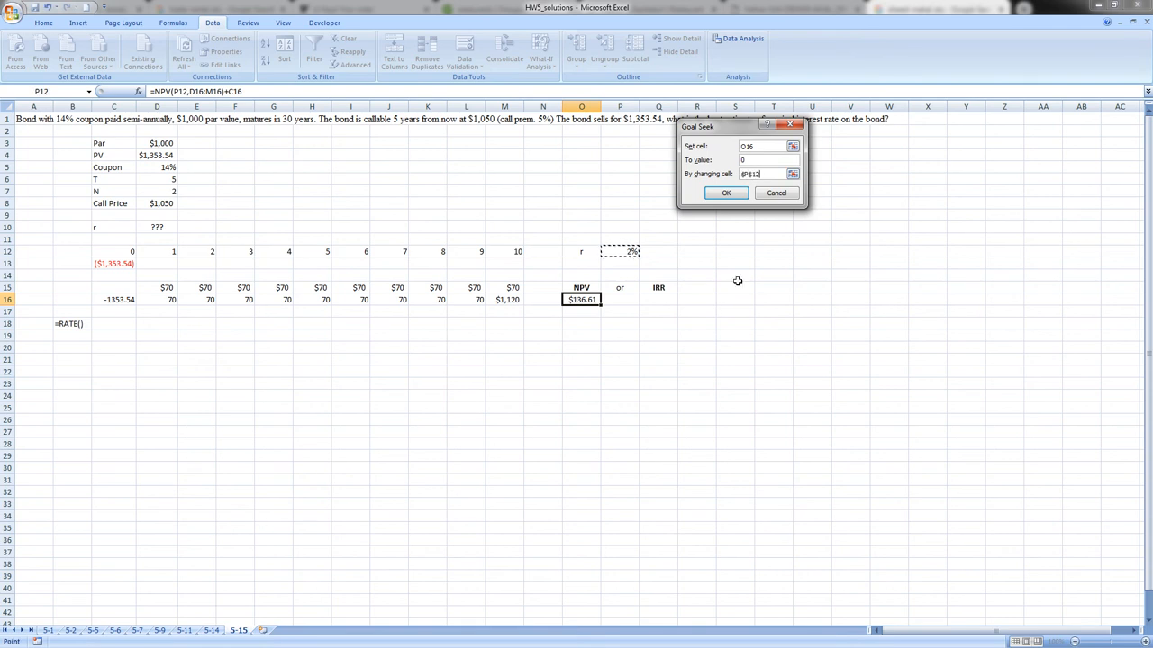
key(Return)
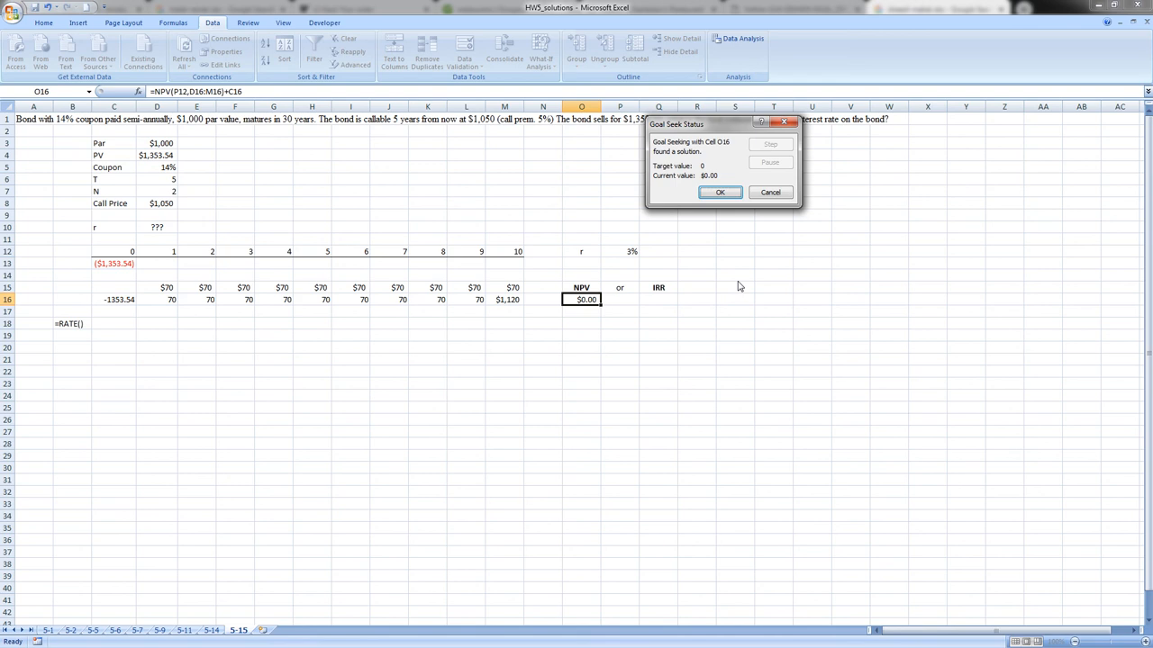
key(Return)
Show the solved periodic rate in P12 with four decimal places
click(614, 250)
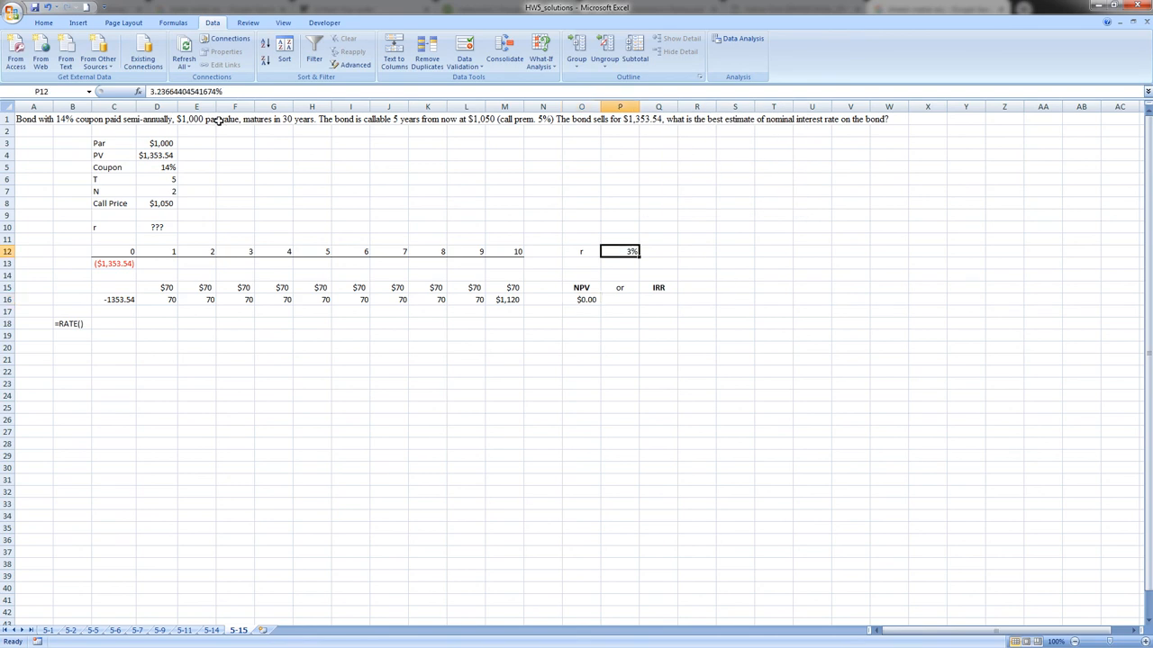
click(52, 26)
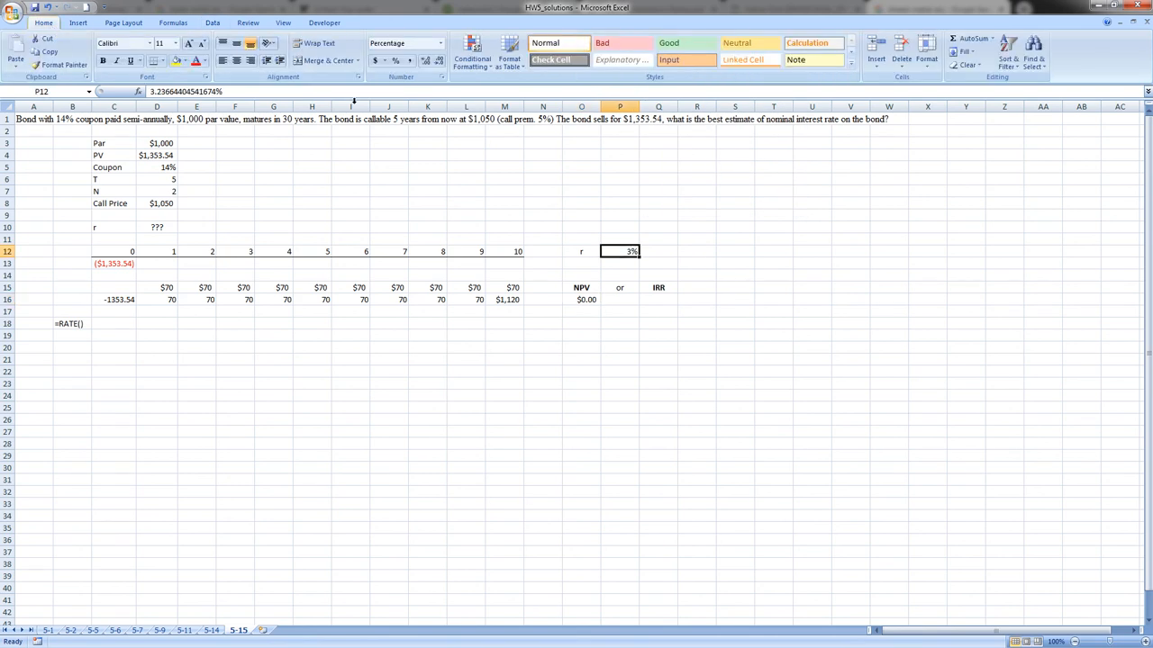
click(425, 60)
click(425, 60)
click(425, 61)
click(425, 60)
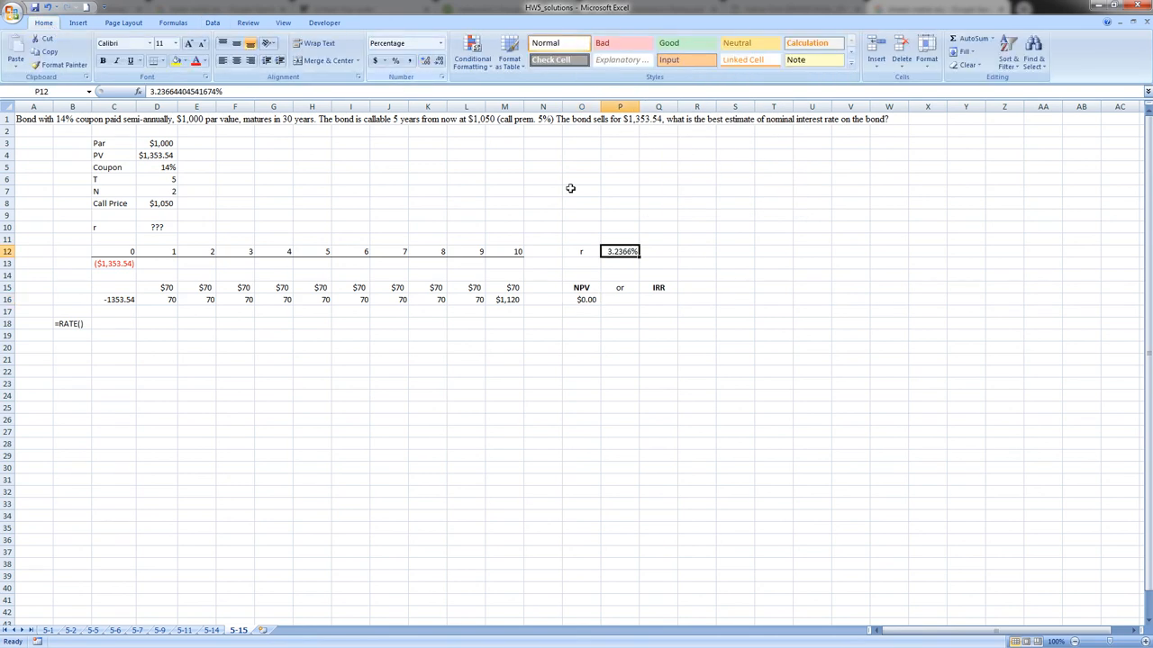
click(602, 200)
click(615, 253)
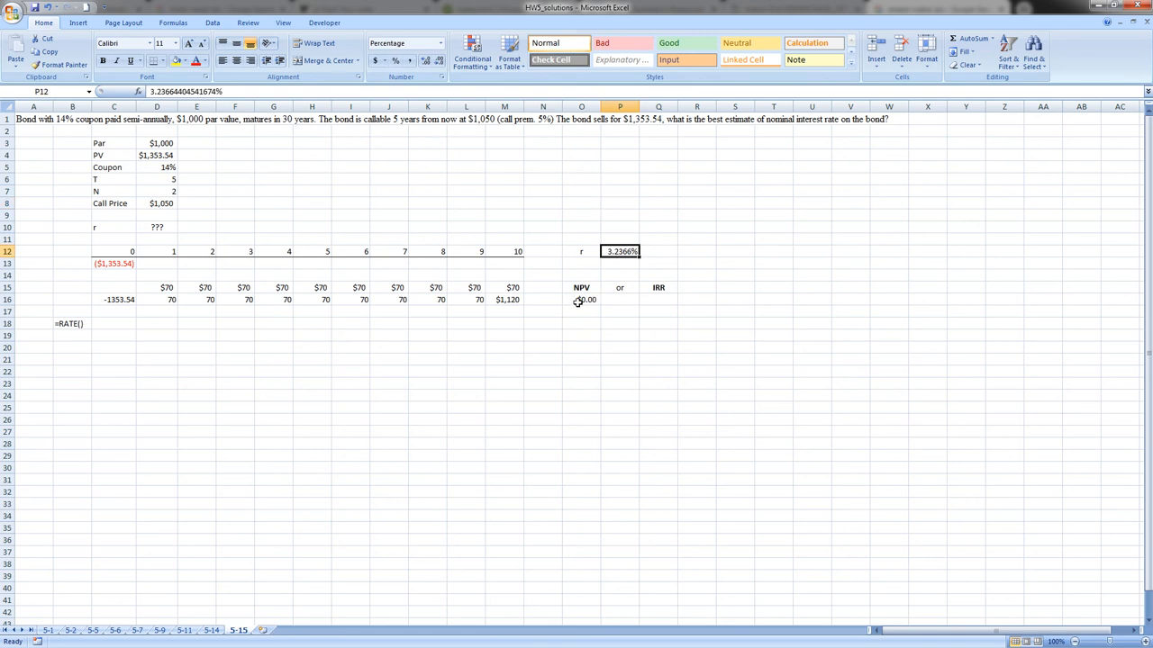
drag(505, 299, 125, 300)
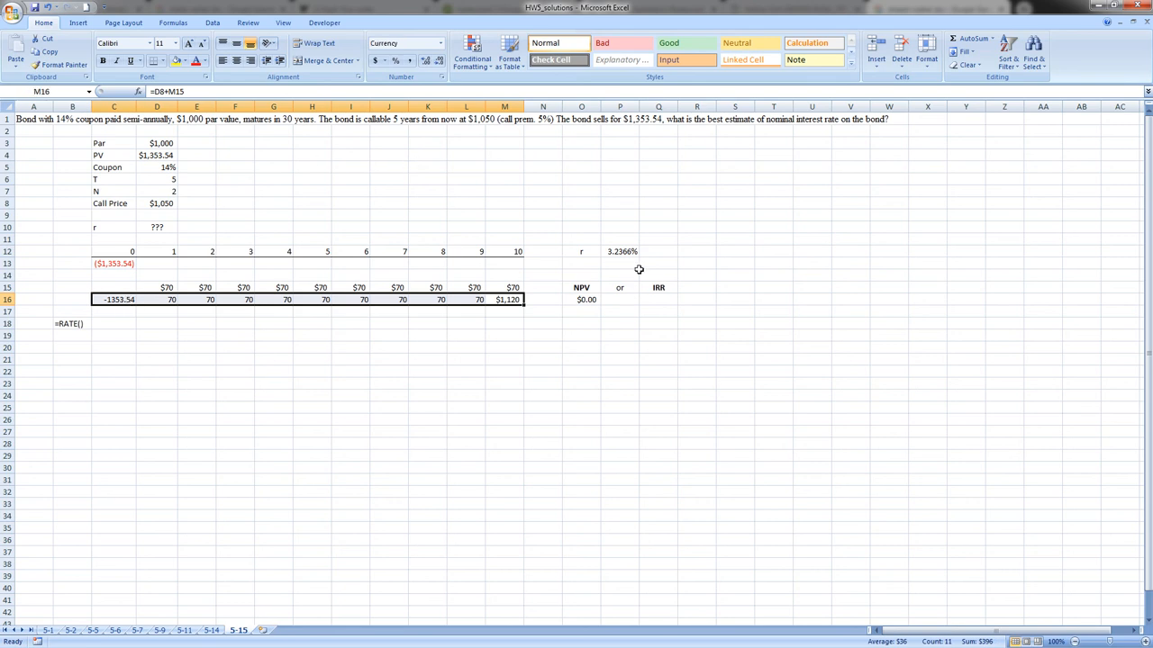
click(633, 241)
click(635, 250)
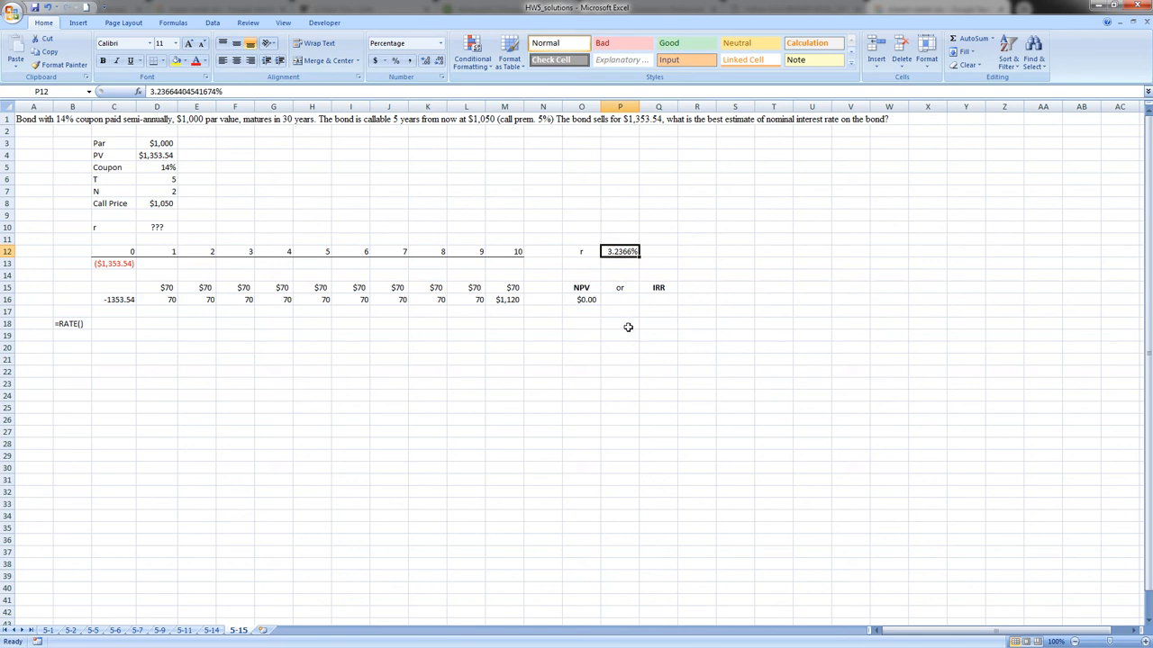
Calculate the annual nominal rate in R12 with =P12*2 and format it as a percentage
click(696, 251)
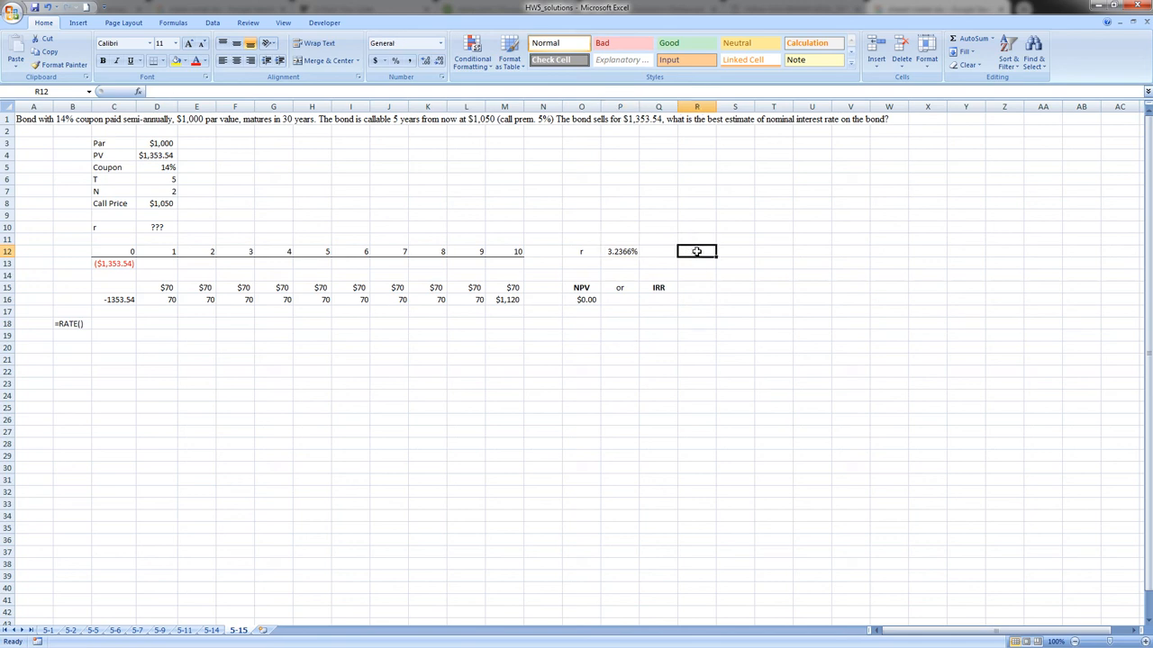
text(=)
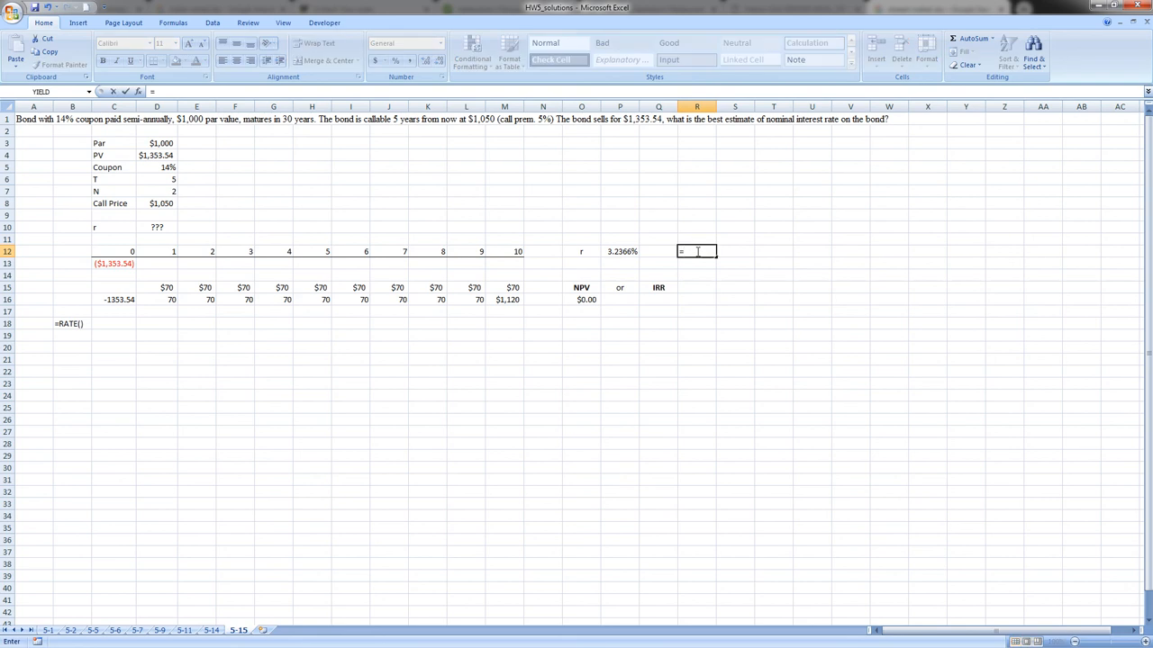
click(628, 250)
text(*2)
key(Return)
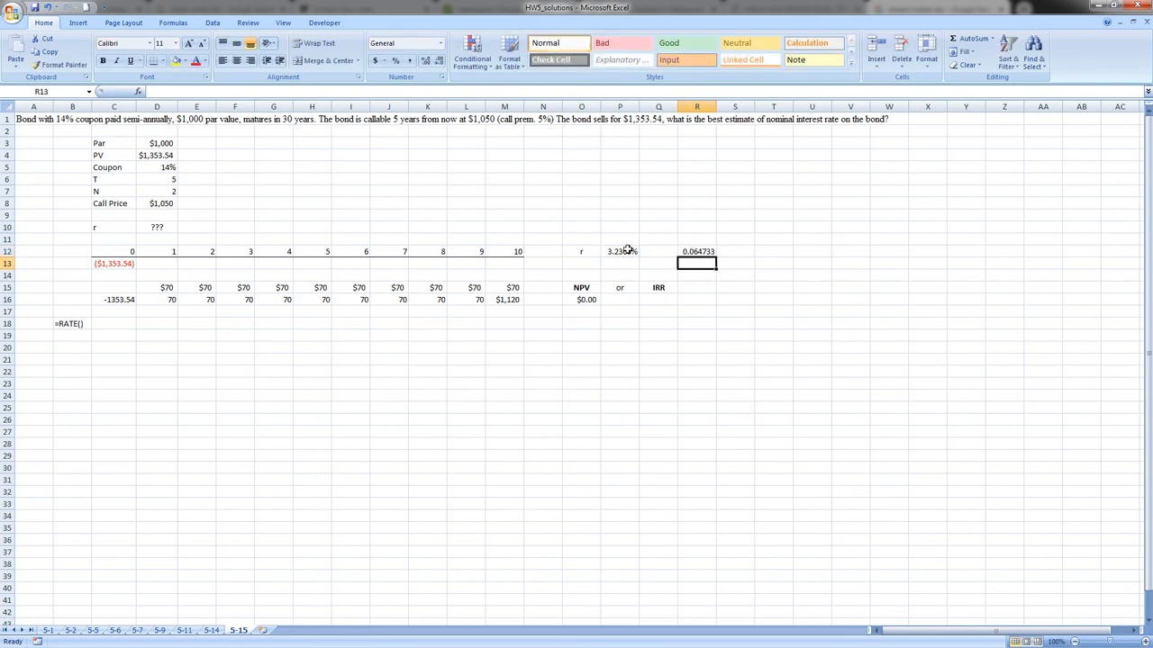
click(704, 252)
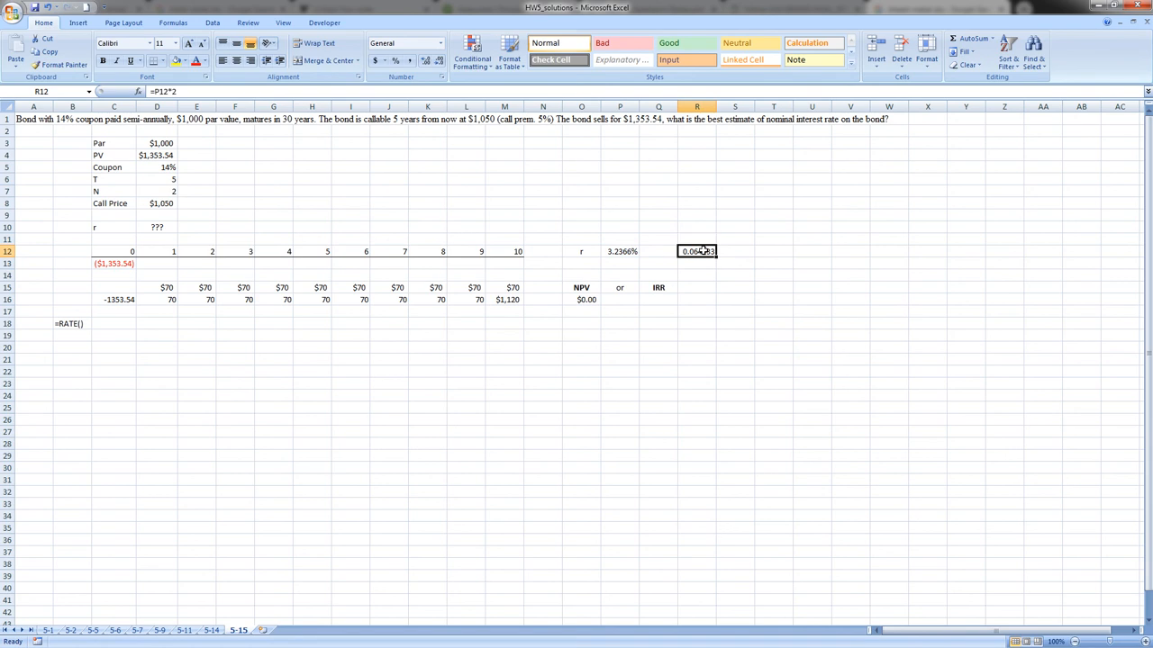
click(395, 61)
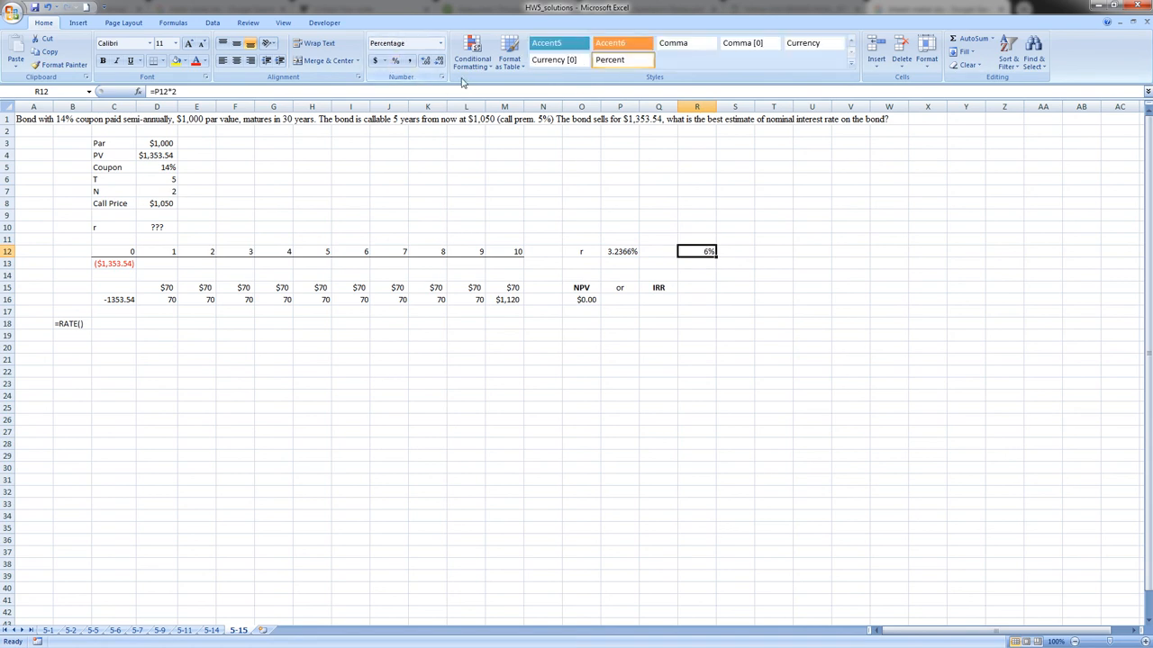
Show the annual nominal rate in R12 with two decimal places
click(428, 62)
click(428, 61)
click(666, 373)
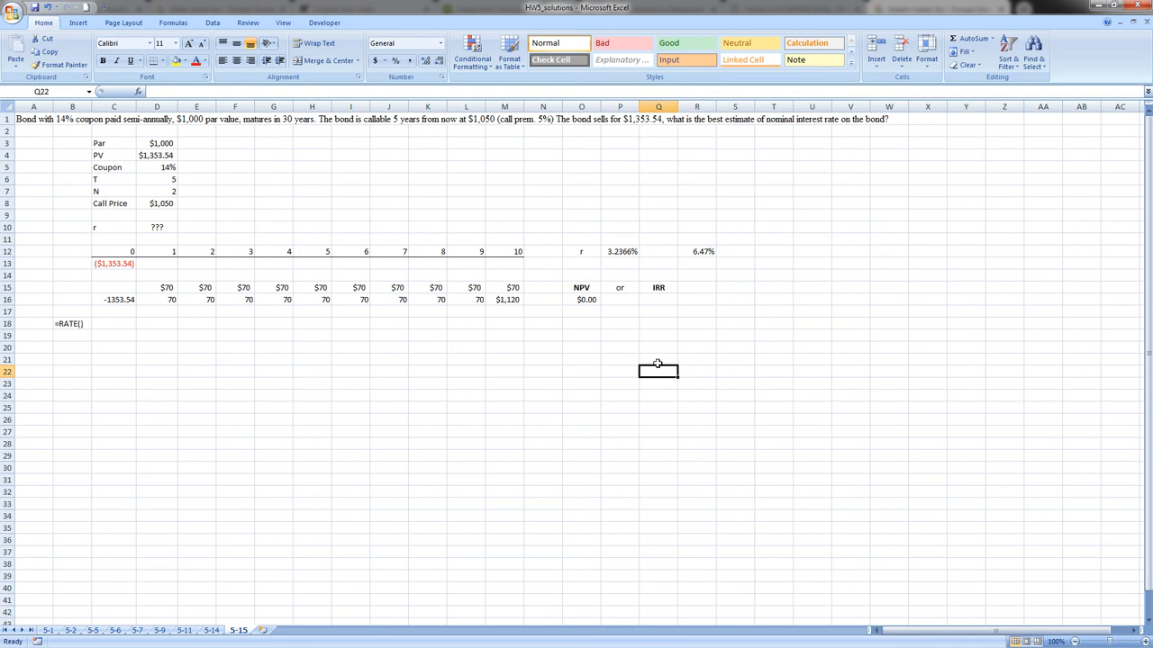
Calculate the periodic internal rate of return in Q16 with =IRR(C16:M16,), leaving the guess empty
click(666, 302)
text(=irr()
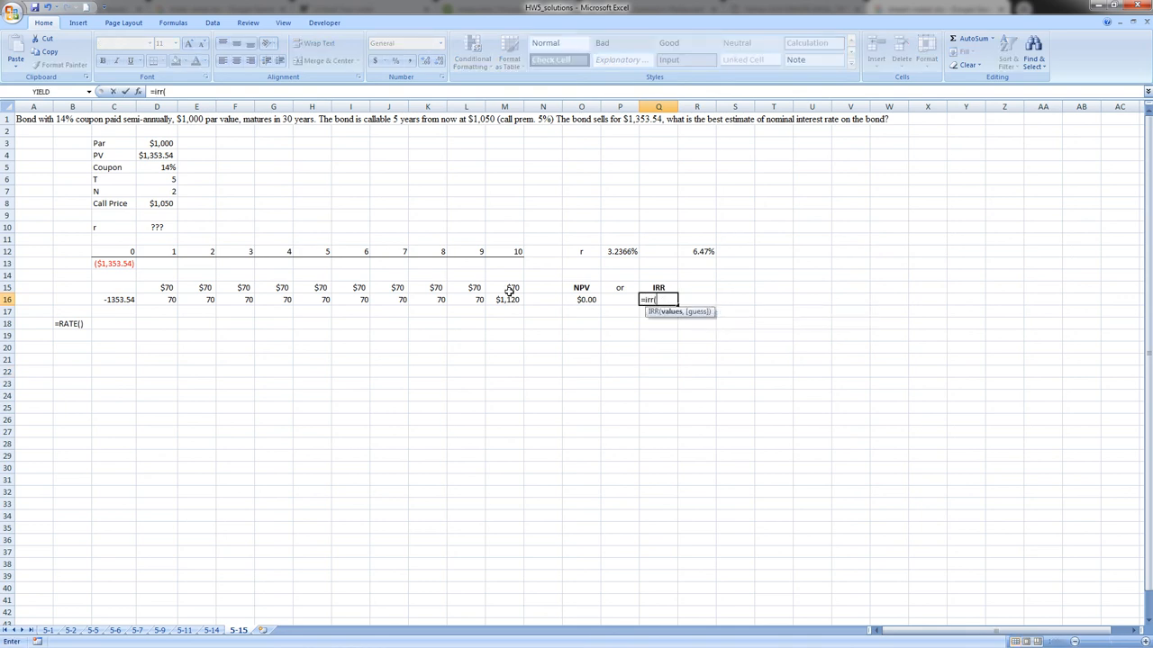
drag(510, 299, 132, 298)
text(,)
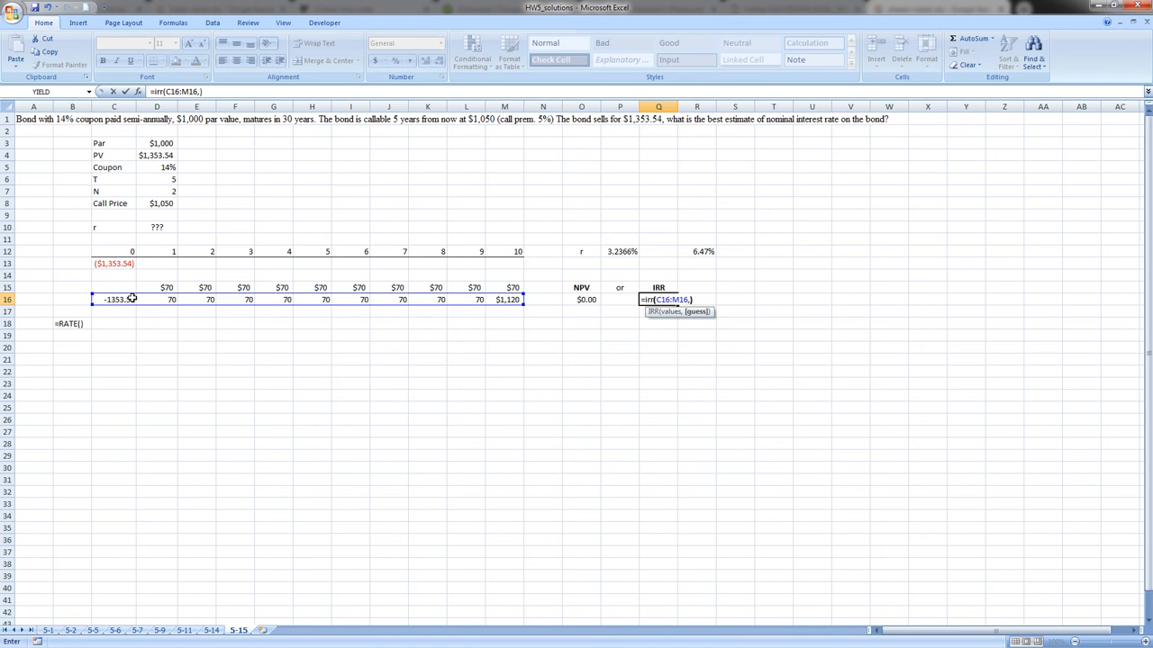
key(Return)
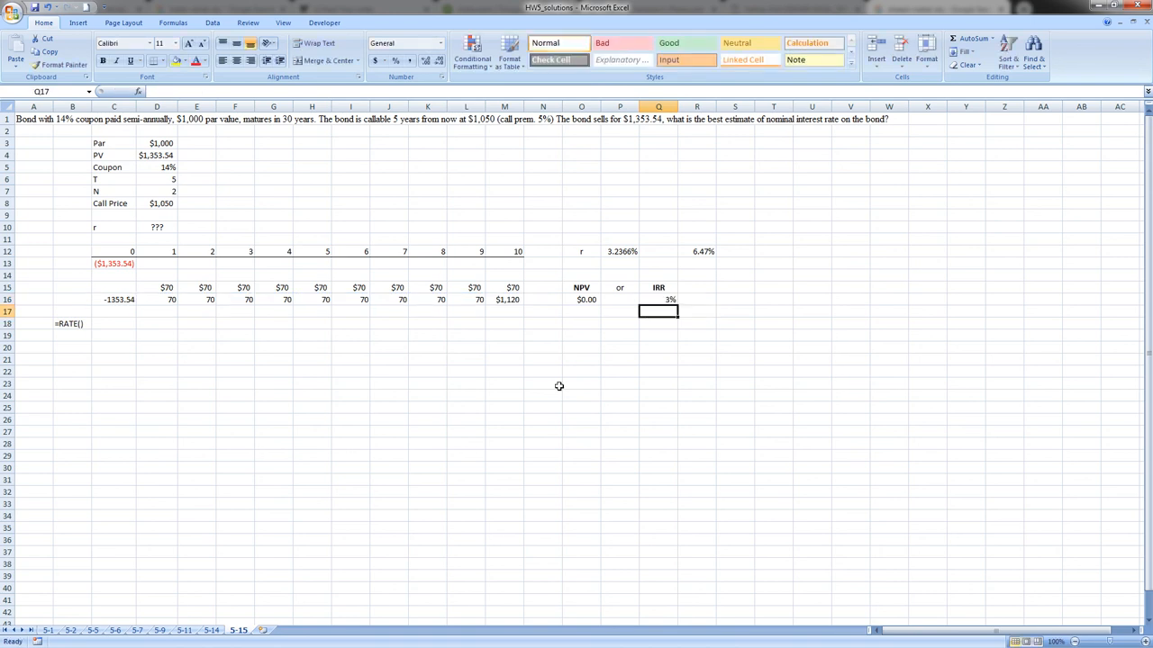
Annualize the IRR formula in Q16 by multiplying it by 2
click(666, 302)
click(223, 92)
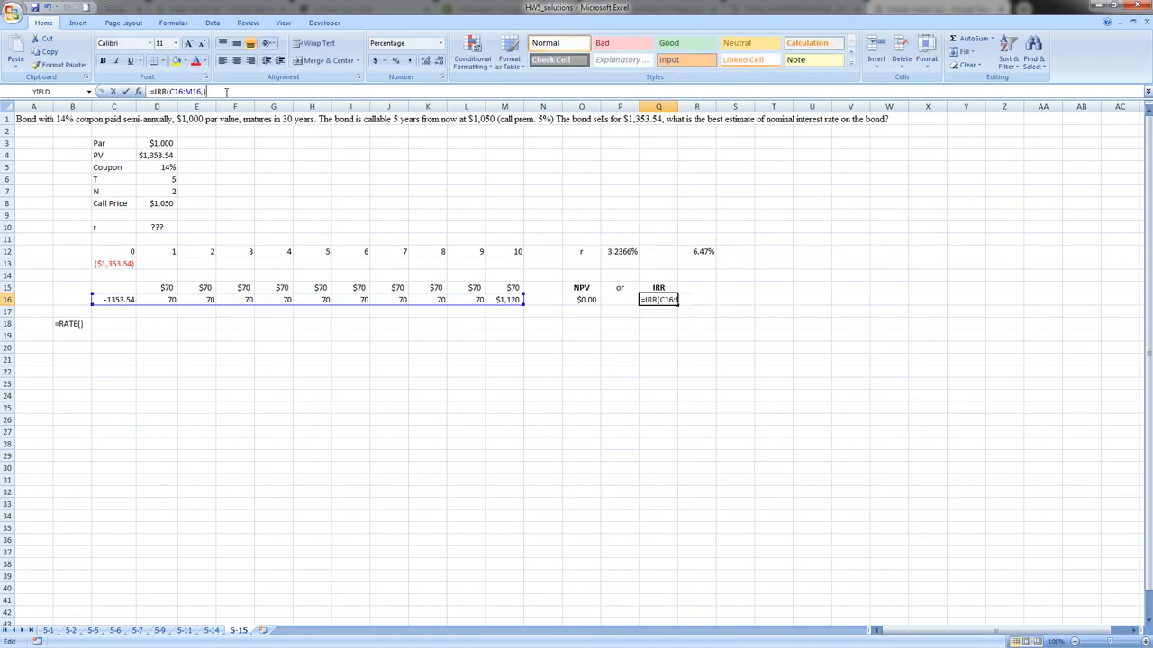
text(*2)
key(Return)
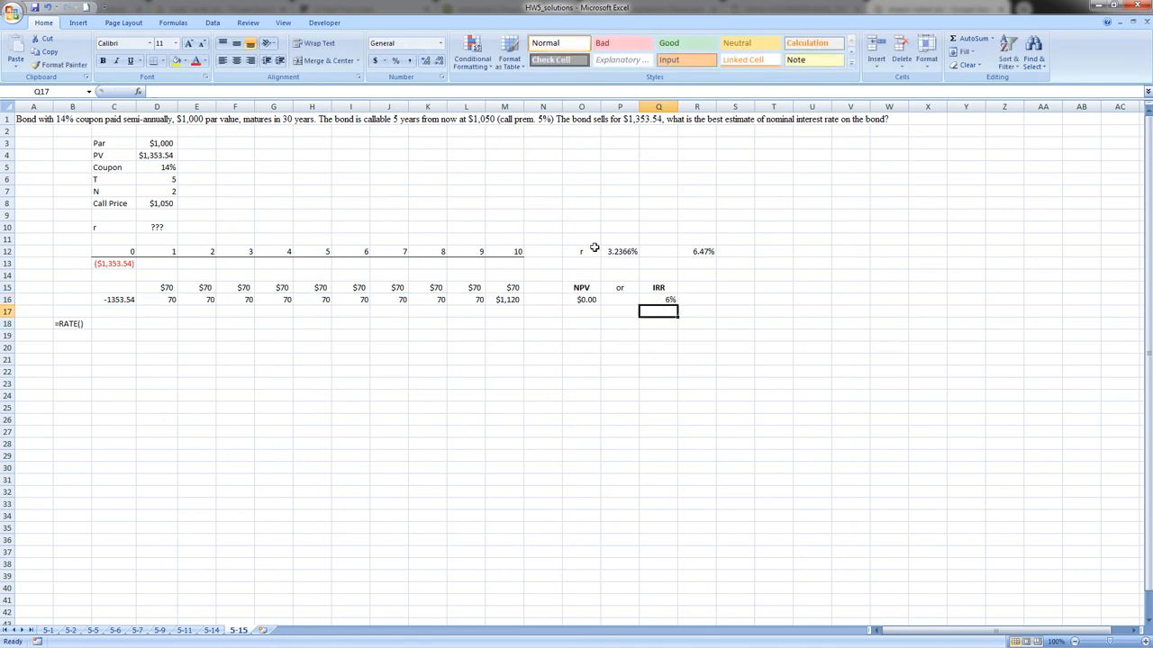
Show the annualized IRR in Q16 with two decimal places
click(662, 301)
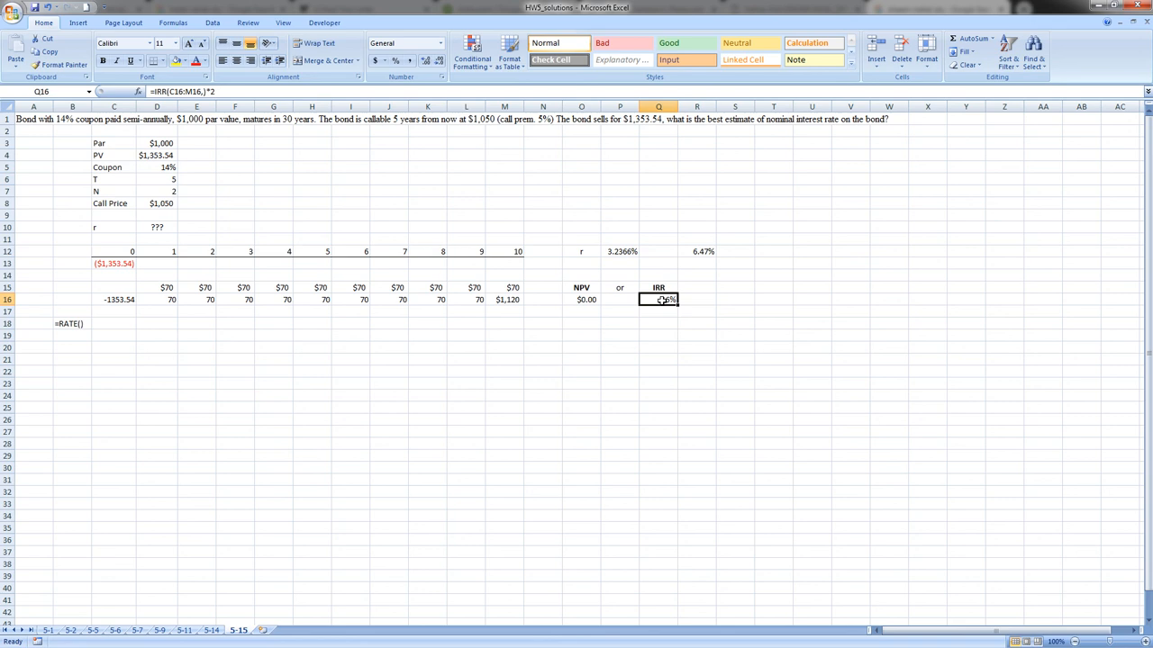
click(425, 60)
click(425, 60)
click(501, 324)
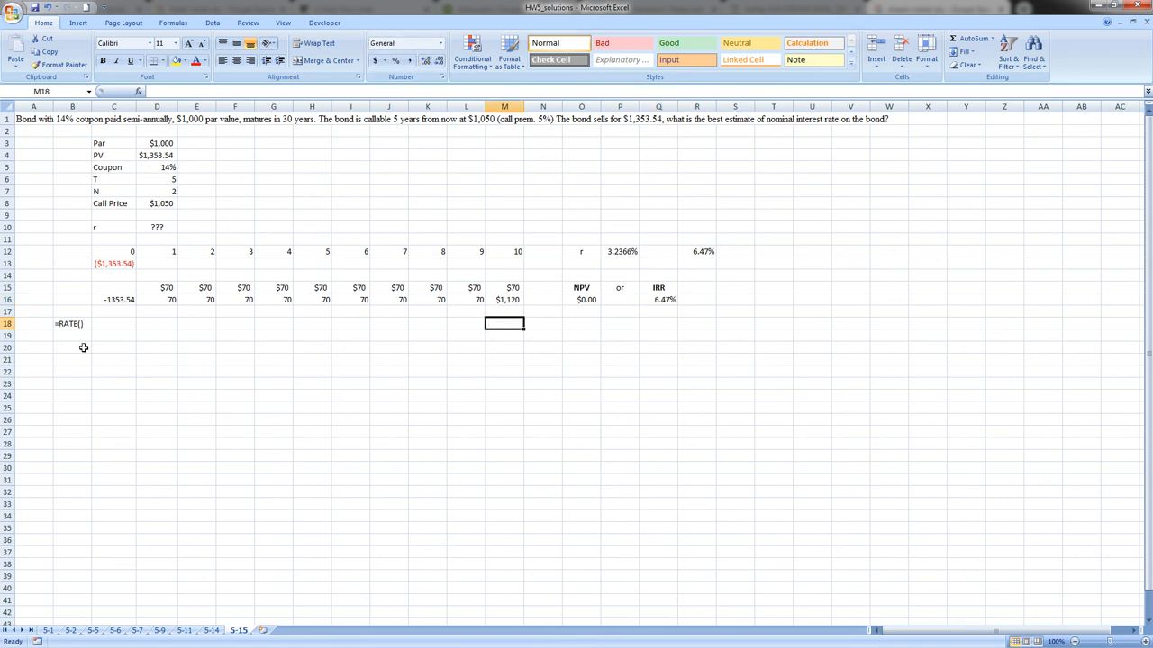
Enter =RATE(D6*D7,D16,D4,D8,0,) in C18 to calculate the periodic rate from the bond's inputs
click(104, 324)
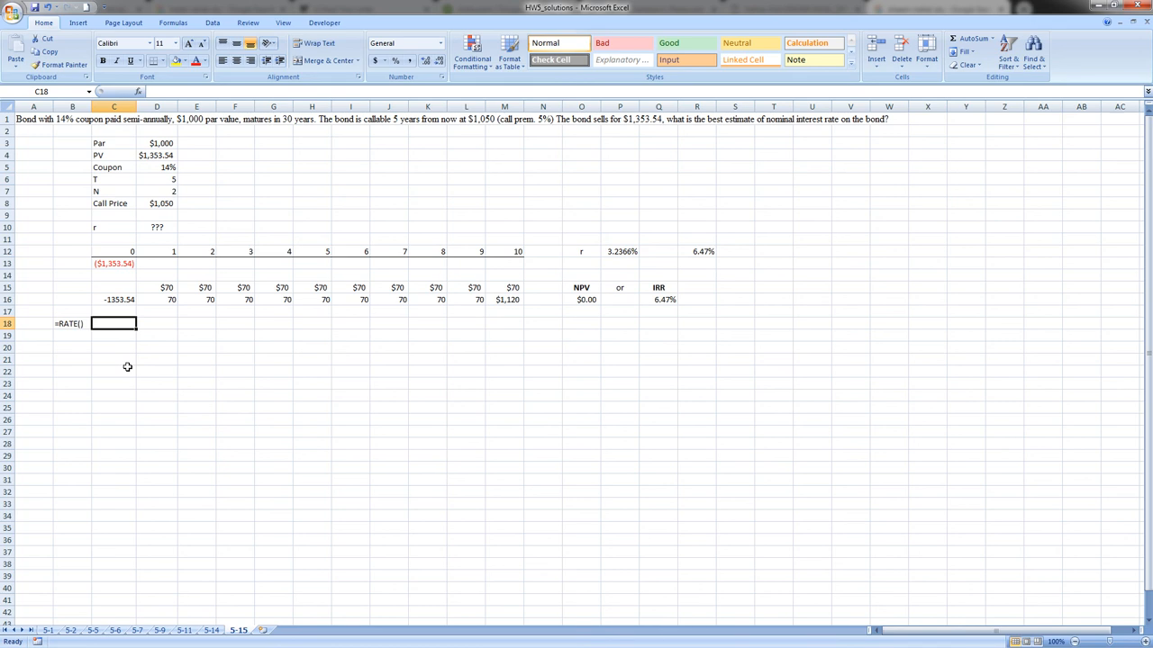
text(=rate()
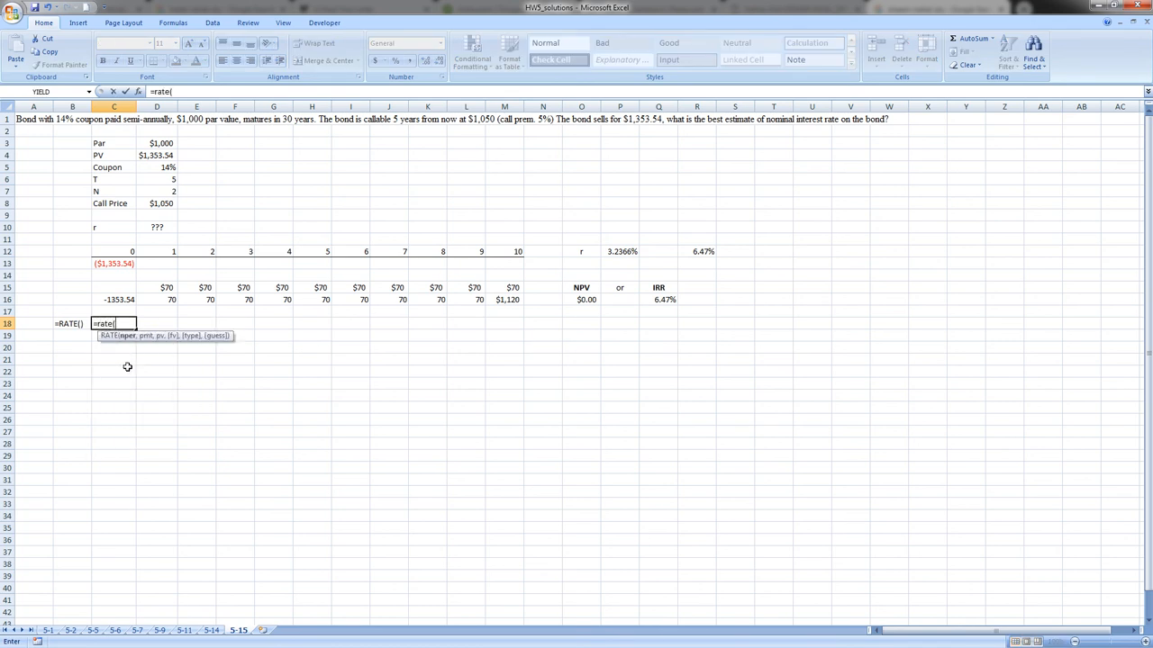
click(174, 180)
text(*)
click(176, 191)
text(,)
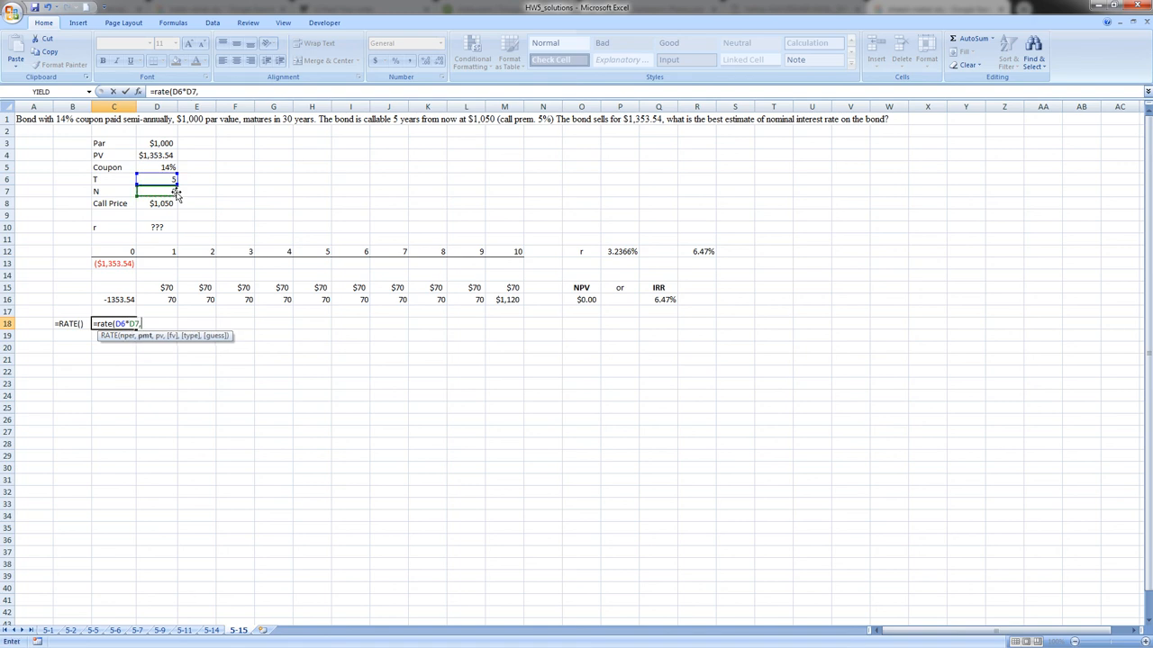
click(149, 299)
text(,)
click(155, 156)
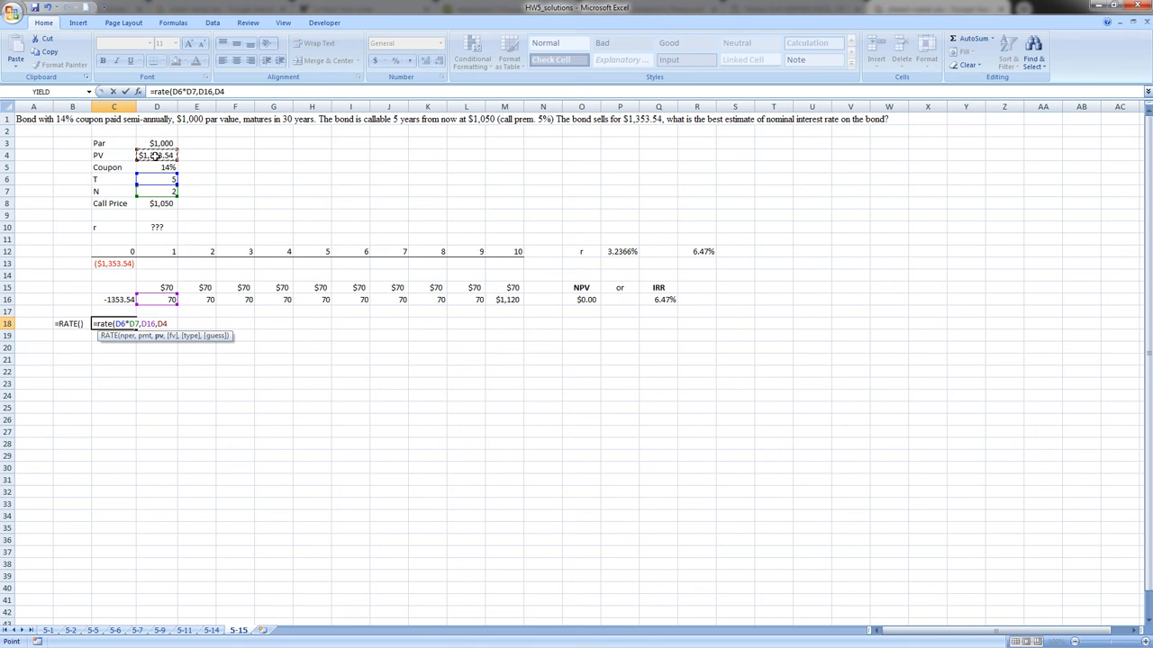
text(,)
click(153, 203)
text(,0)
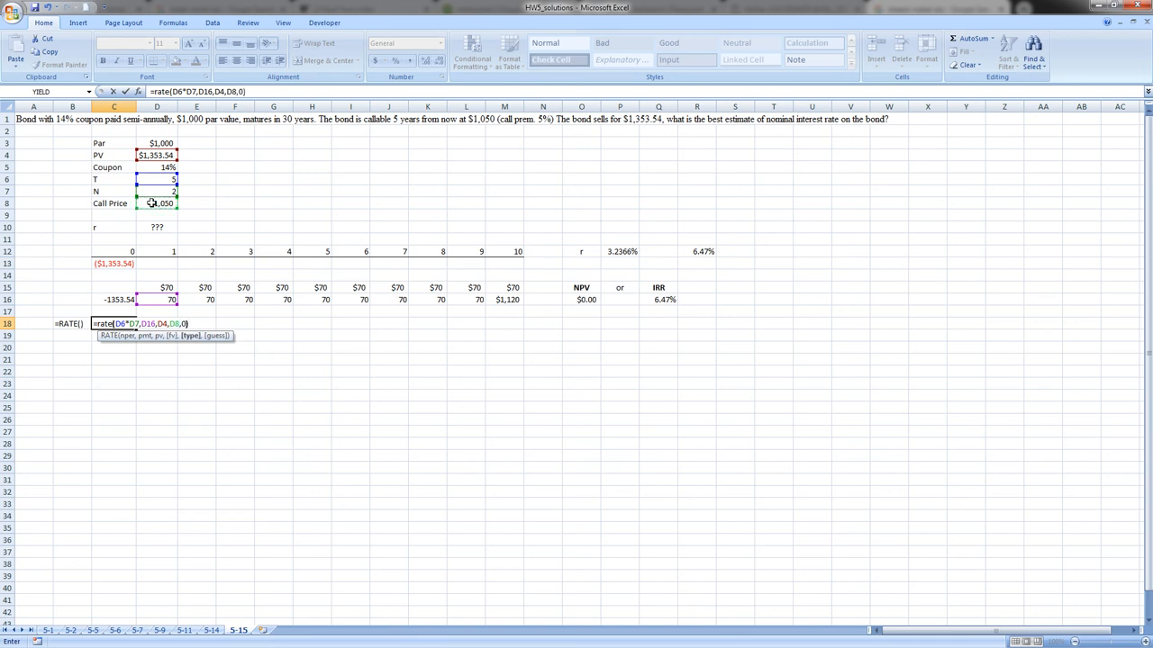
text(,)
key(Return)
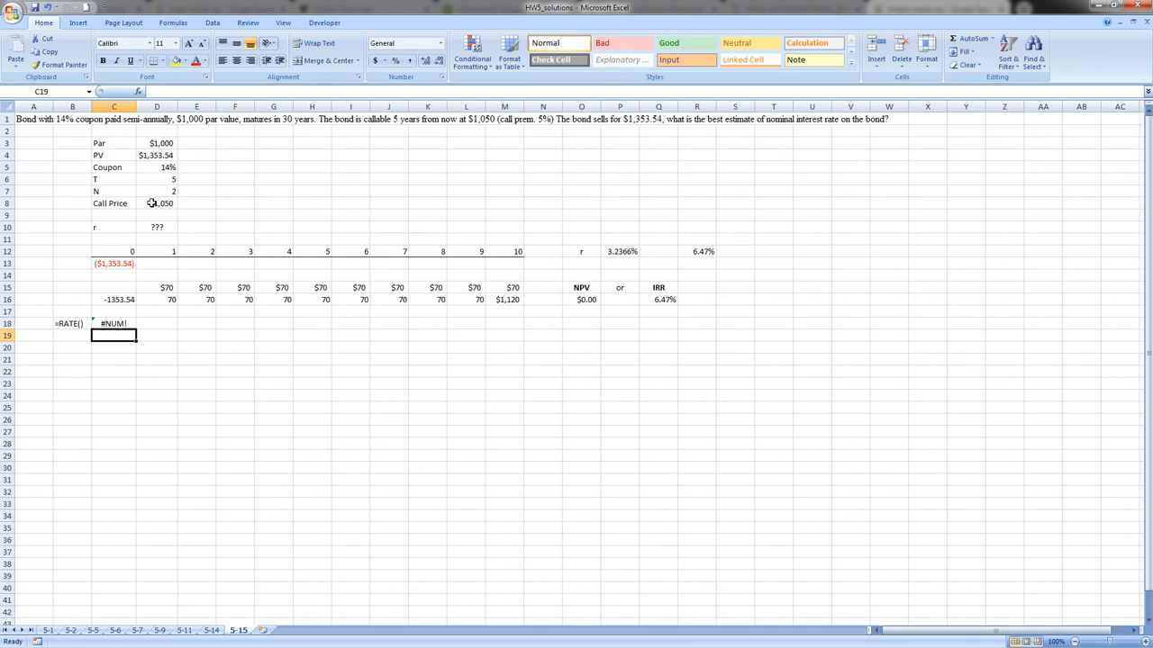
Make the present value argument D4 negative in the RATE formula in C18
click(117, 322)
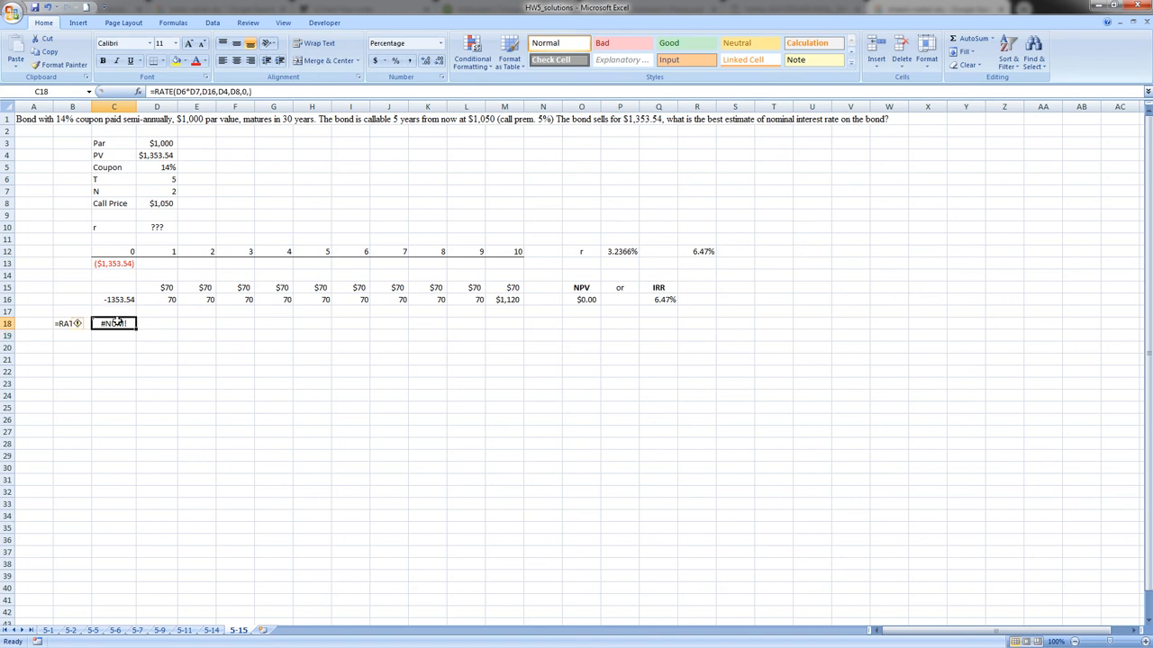
double_click(117, 322)
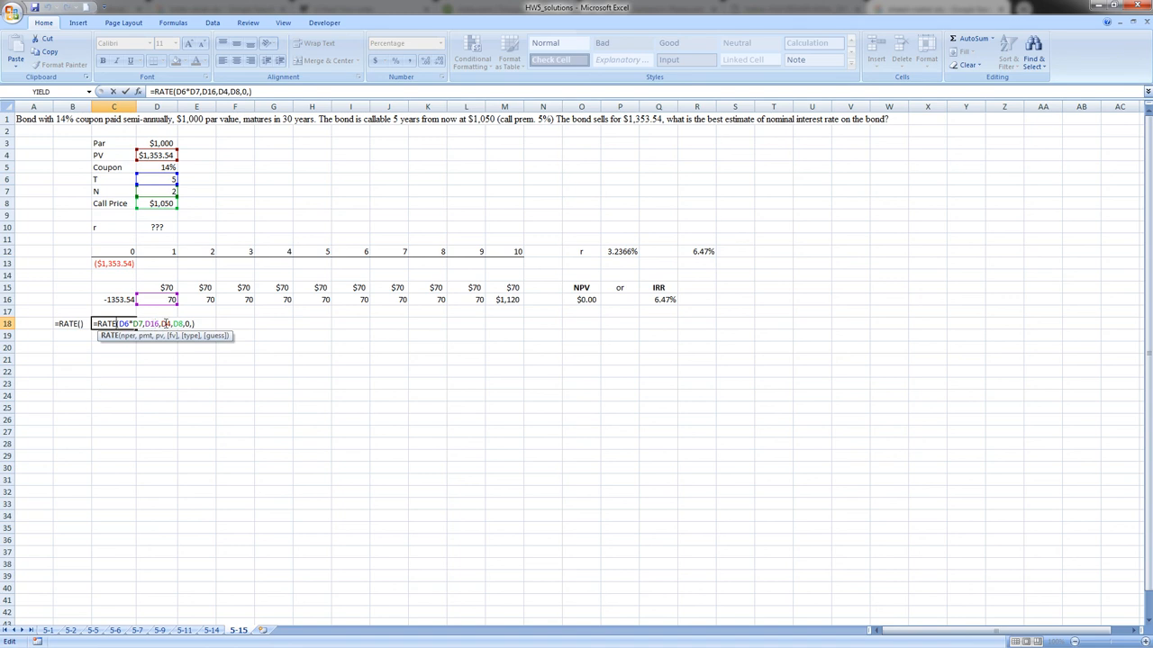
double_click(165, 324)
click(164, 323)
text(-)
key(Return)
Show the periodic rate in C18 with two decimal places
click(133, 323)
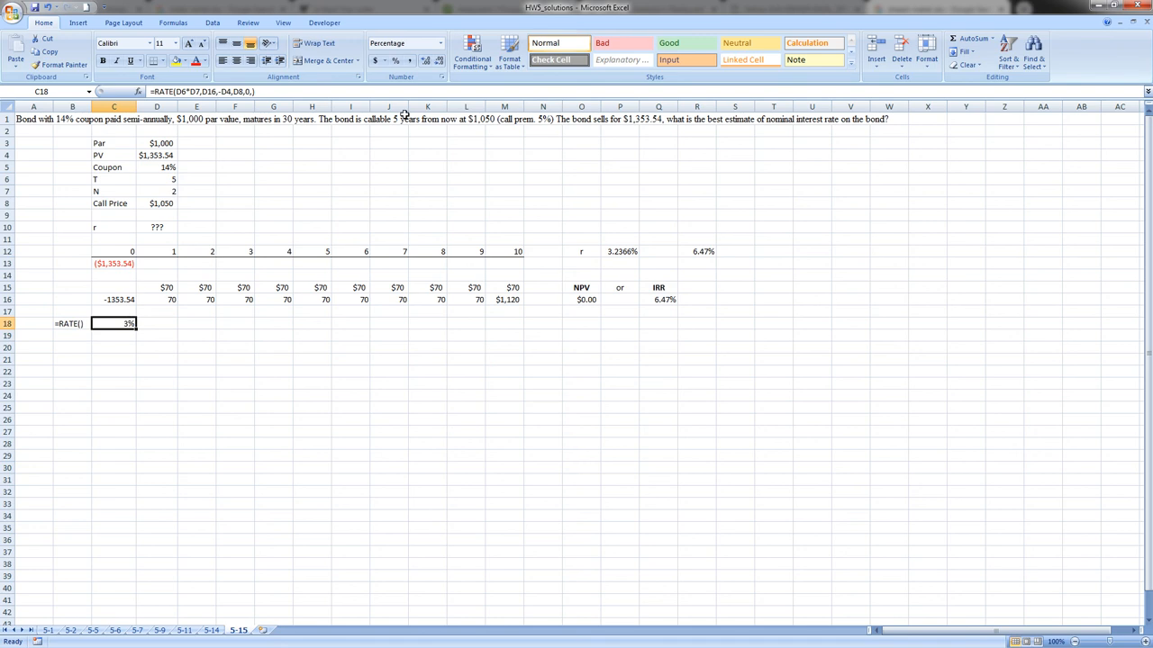
click(424, 61)
click(425, 61)
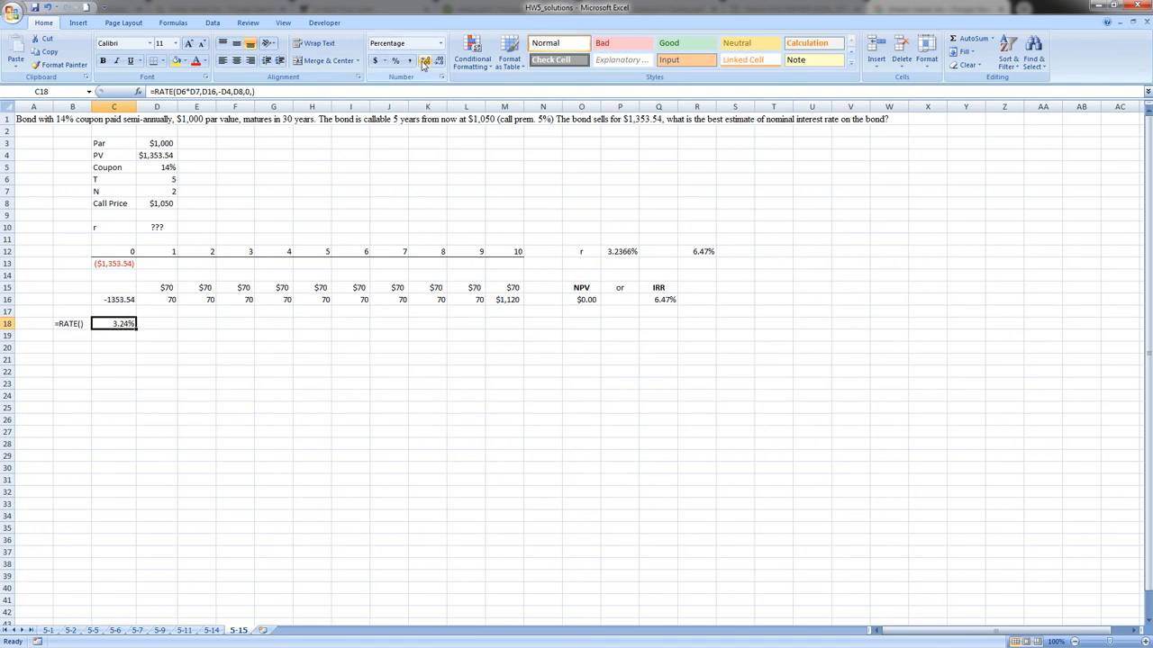
Calculate the annual nominal rate in D18 with =C18*2
click(174, 323)
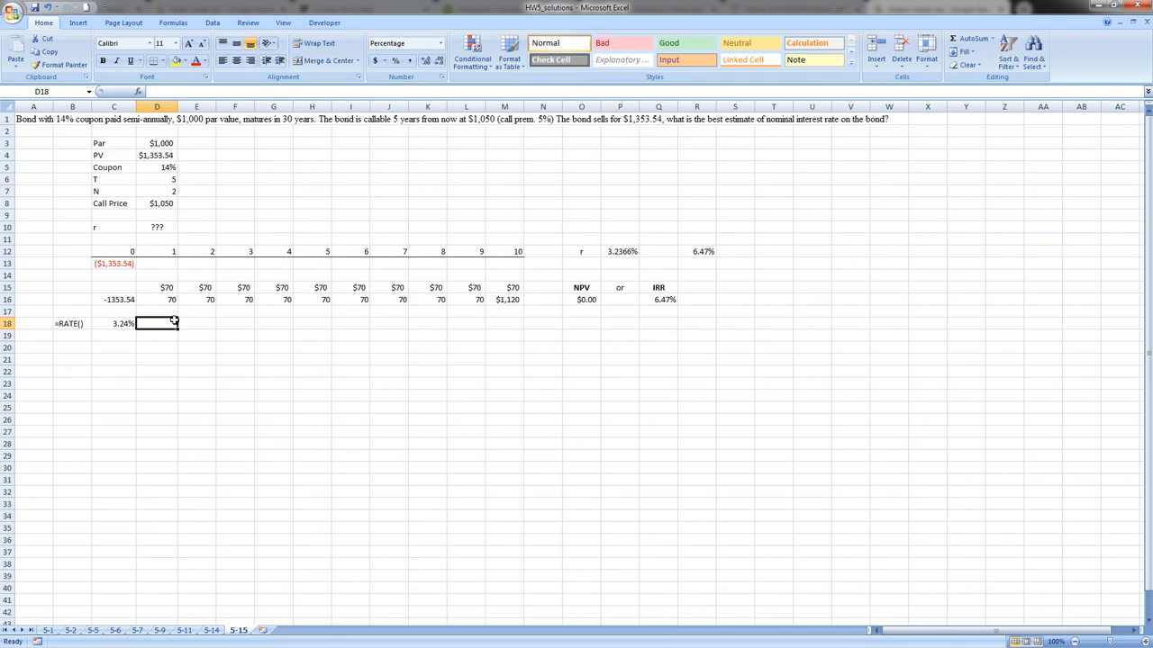
text(=)
key(Left)
text(*2)
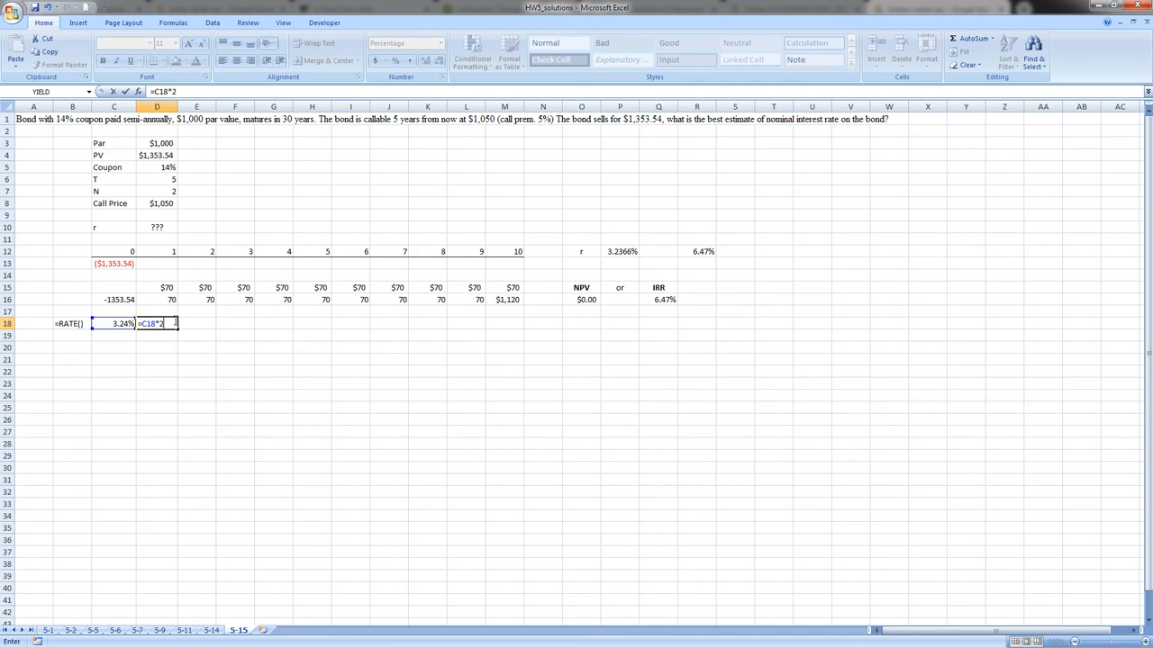
key(Return)
click(174, 321)
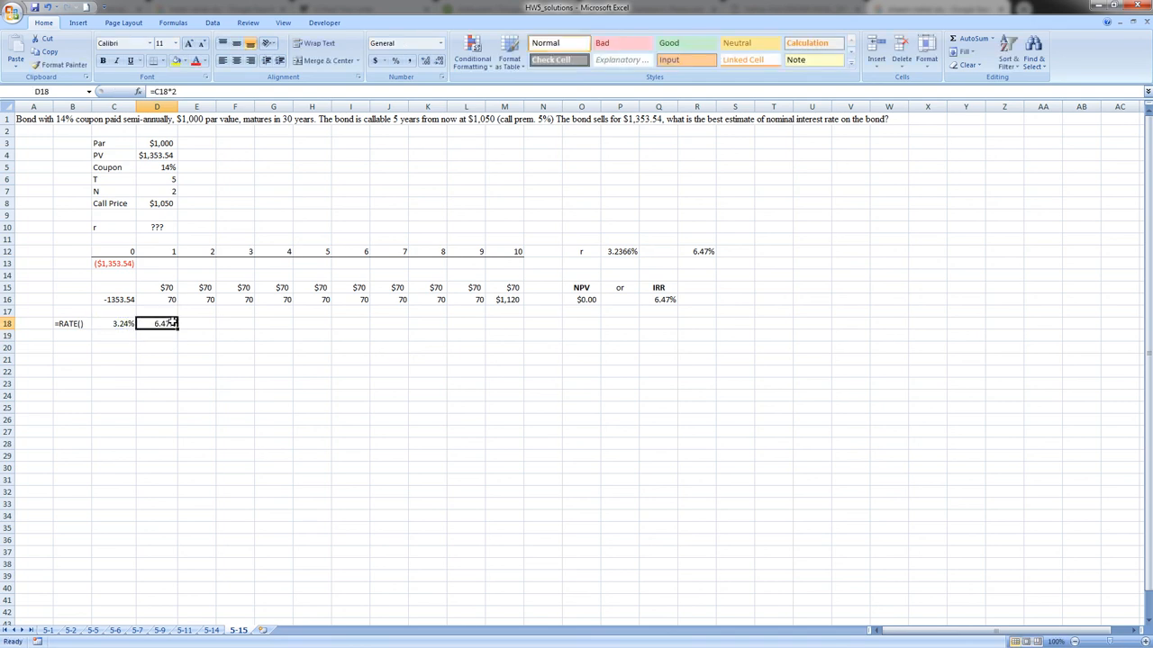